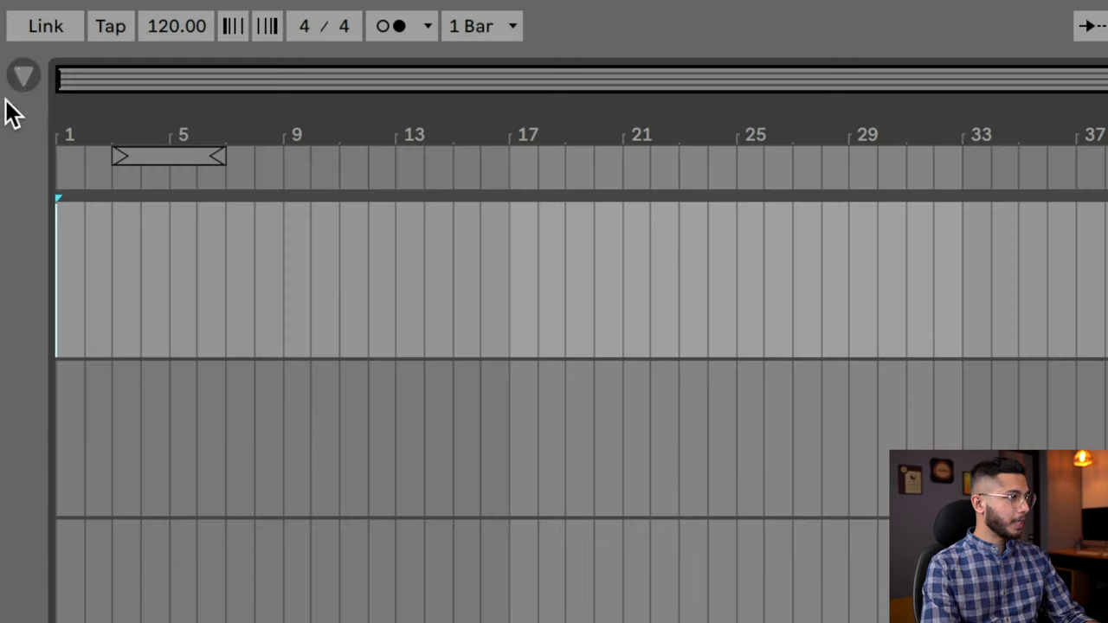
- Load an empty Drum Rack from the Instruments browser onto MIDI track 1
left_click(23, 76)
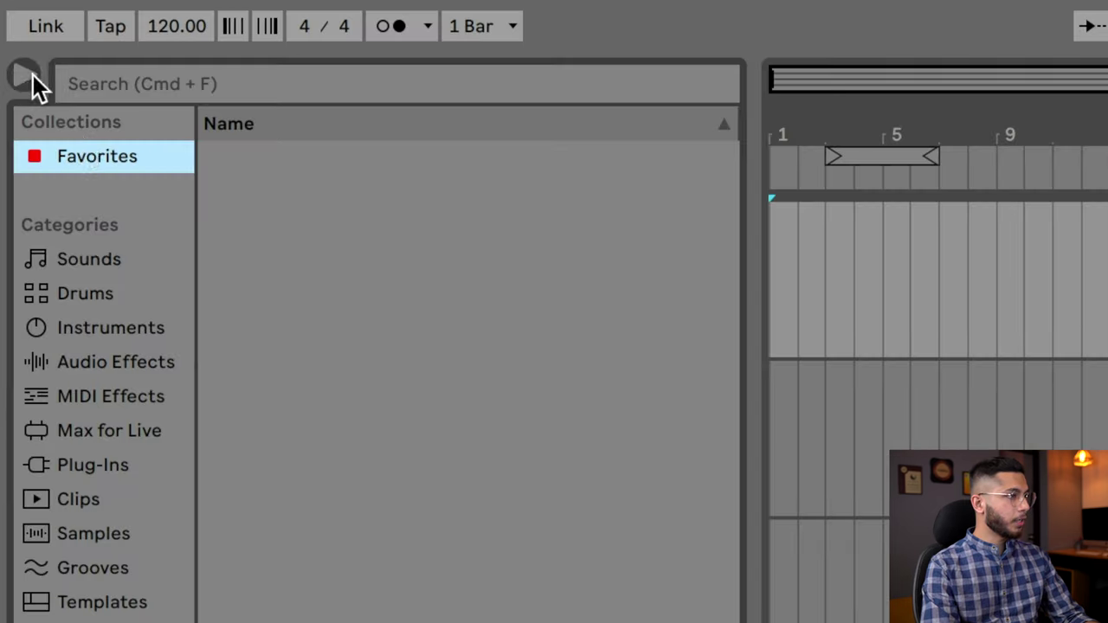
left_click(127, 319)
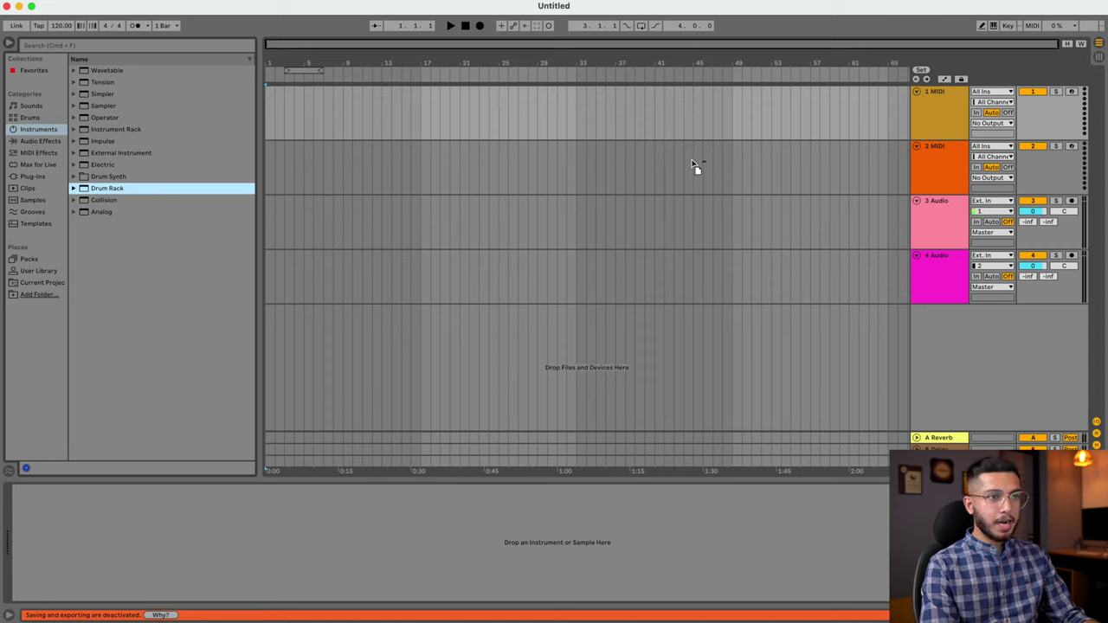
left_click_drag(920, 144, 953, 120)
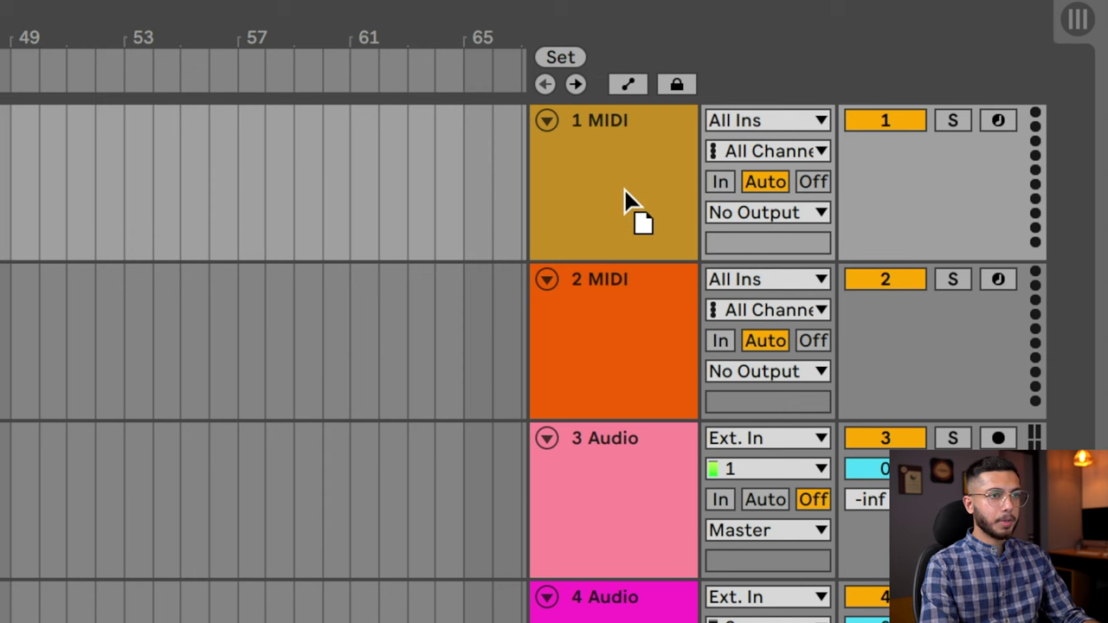
left_click_drag(627, 199, 623, 197)
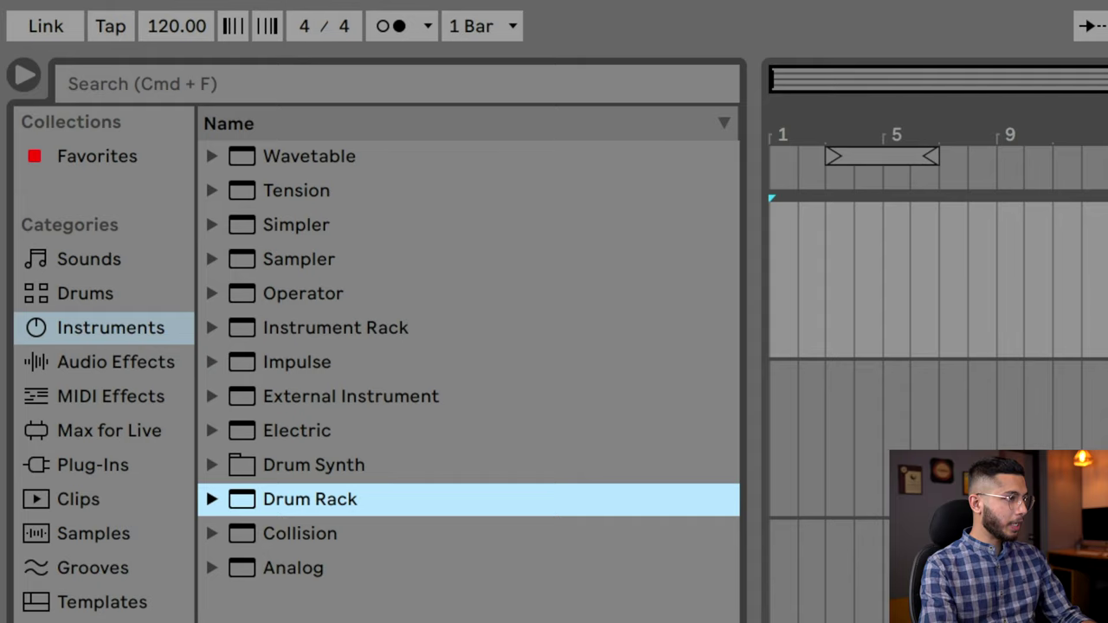
- Search the Samples library for 'kick'
left_click(134, 535)
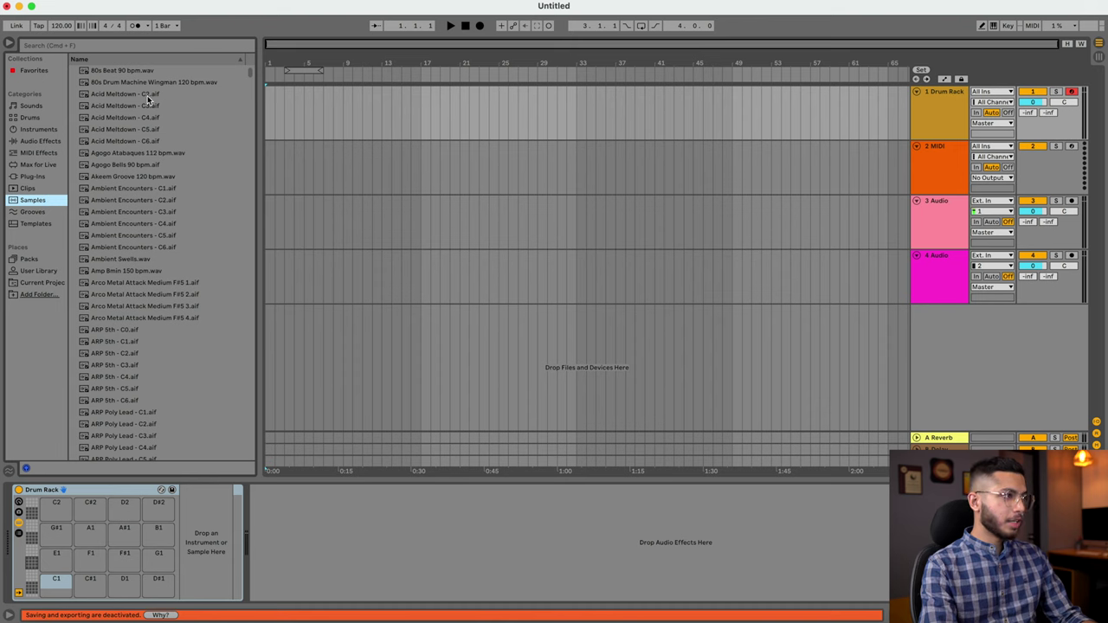
scroll(148, 95, "down", 2)
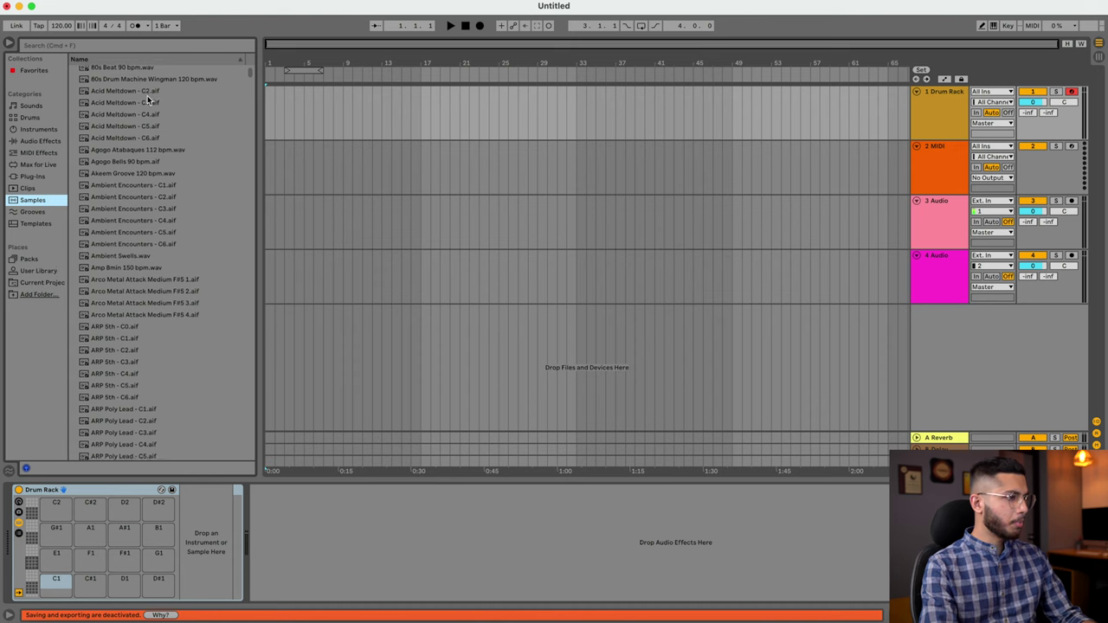
scroll(147, 95, "down", 3)
left_click(131, 48)
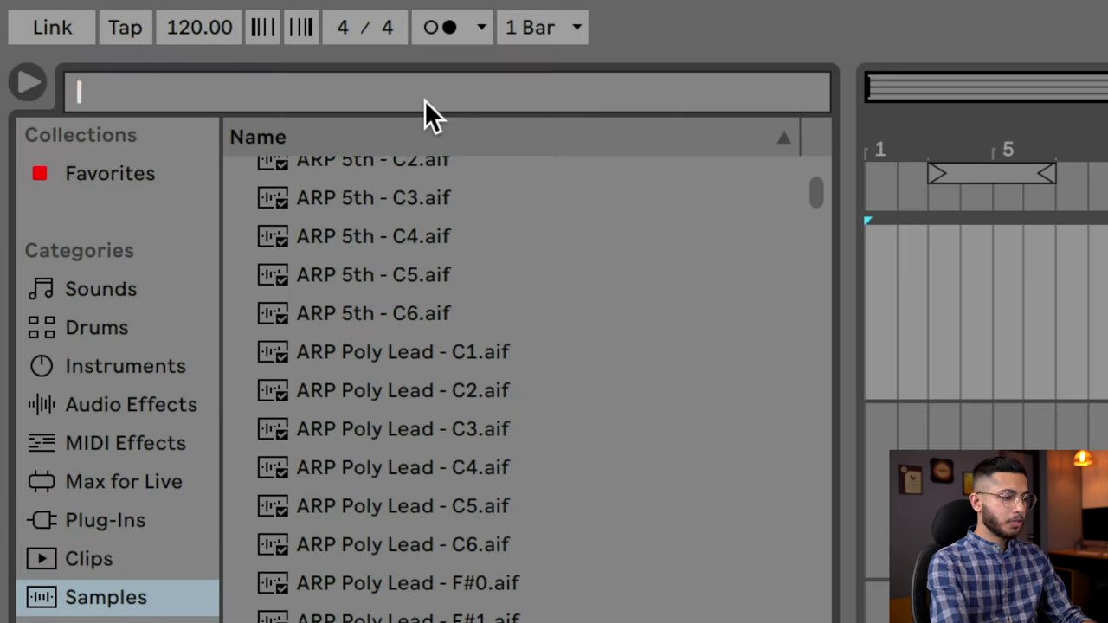
type("kick")
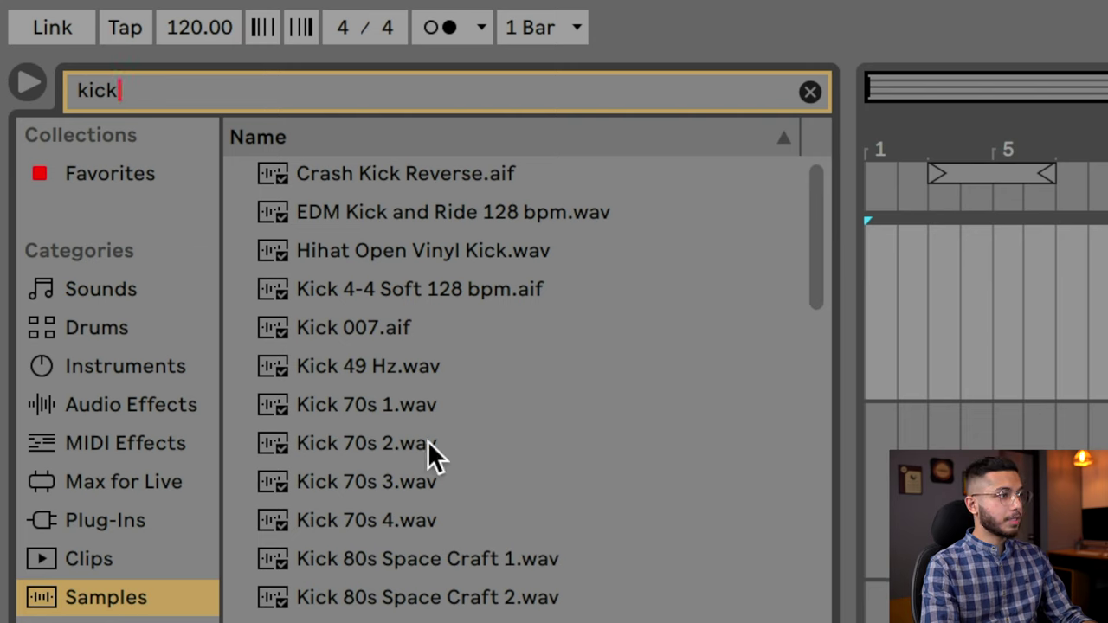
- Audition the kick samples and load Kick 70s 3 onto Drum Rack pad C1
left_click(368, 375)
left_click(370, 421)
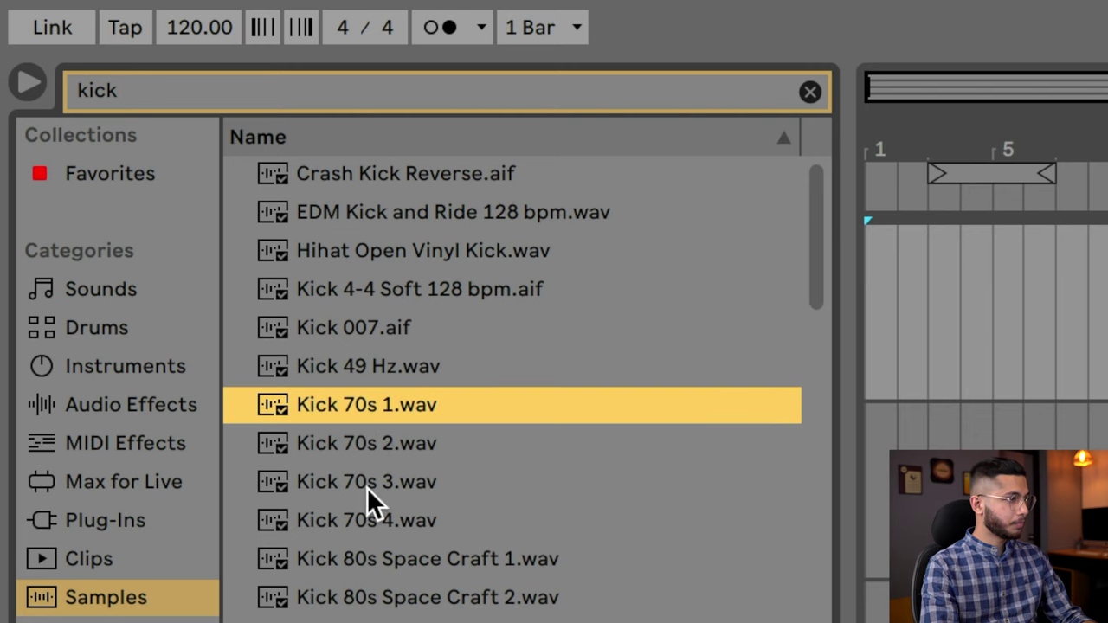
left_click(367, 487)
left_click(367, 452)
left_click(368, 495)
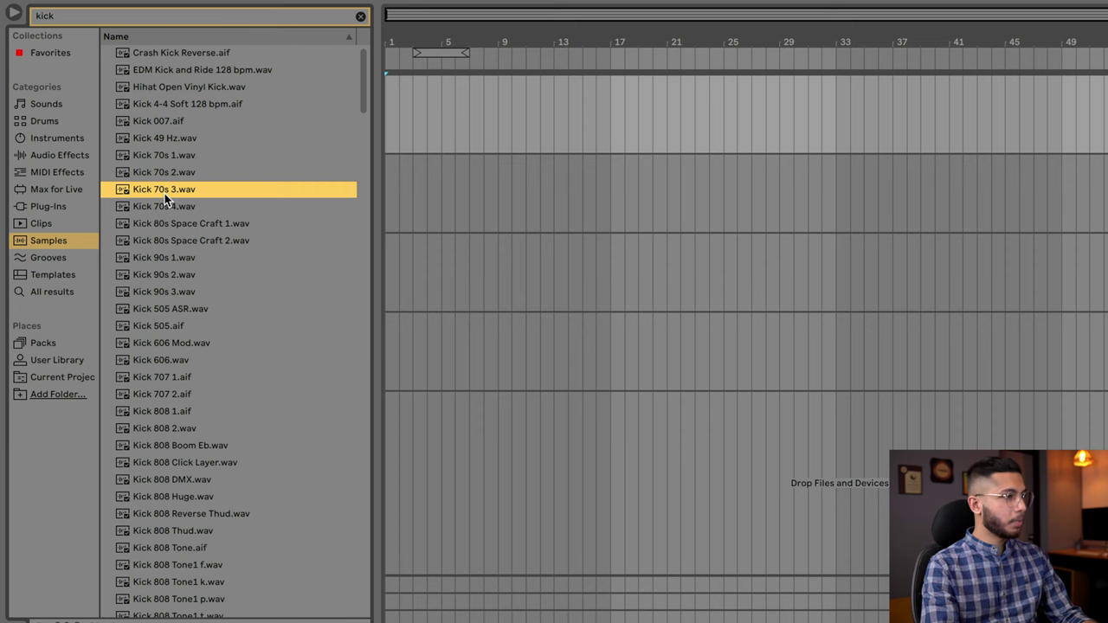
left_click_drag(164, 198, 170, 296)
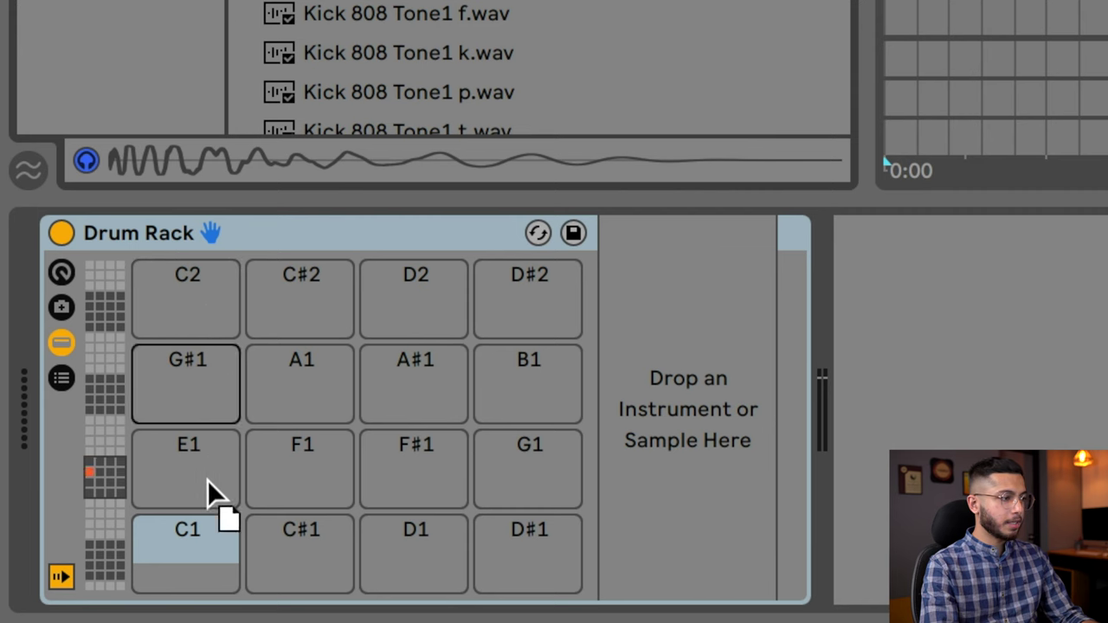
left_click_drag(212, 314, 189, 561)
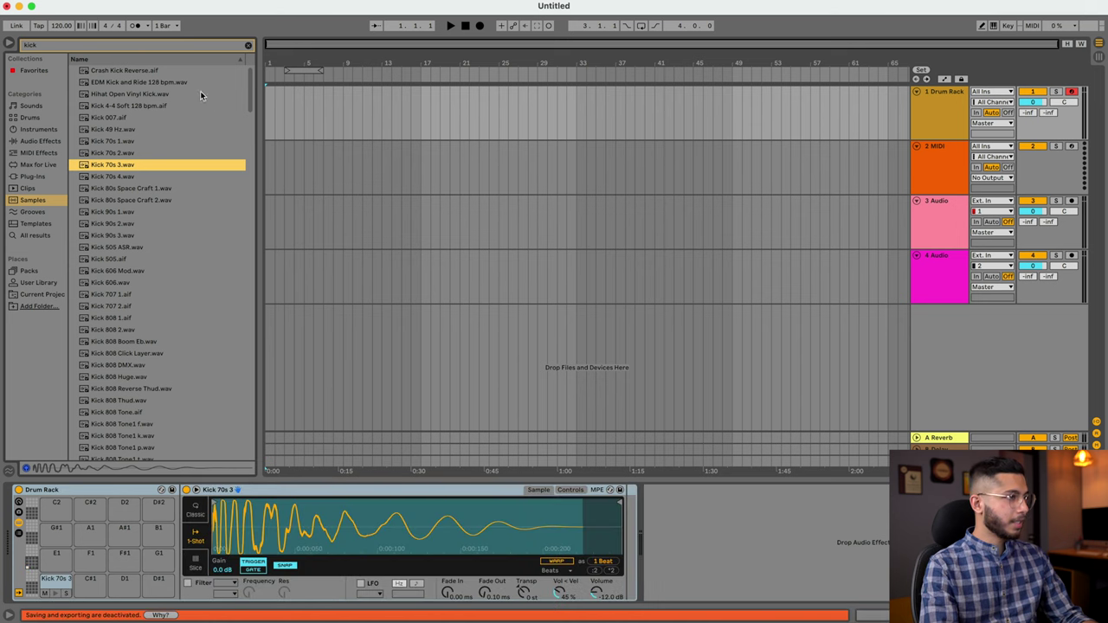
- Search 'snare', audition snares, and load Snare 505 ASR onto pad E1
type("snare")
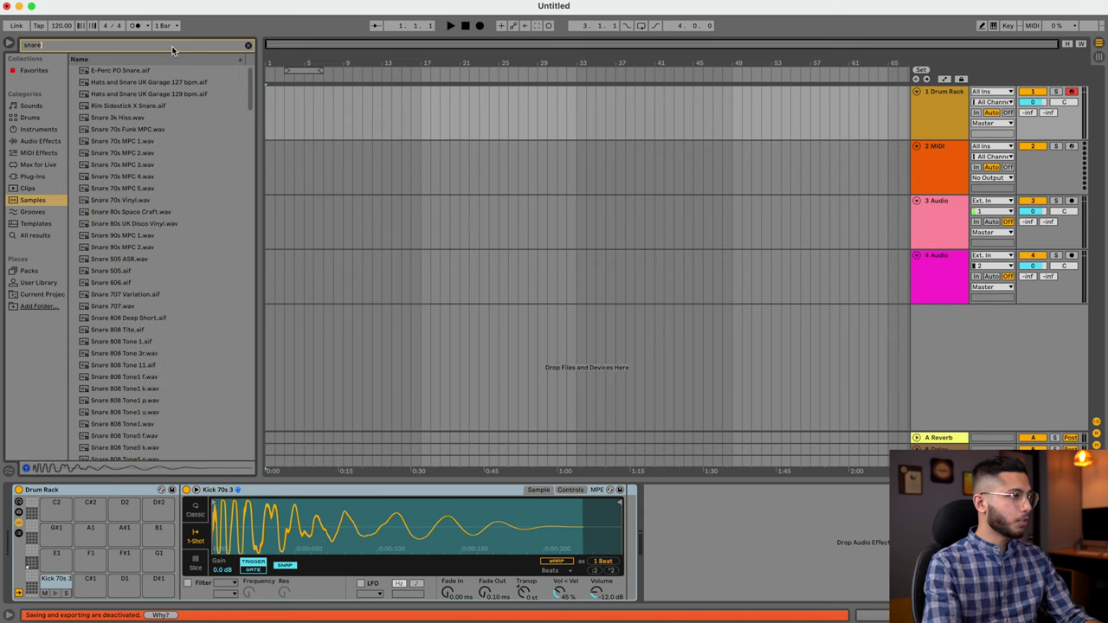
left_click(117, 198)
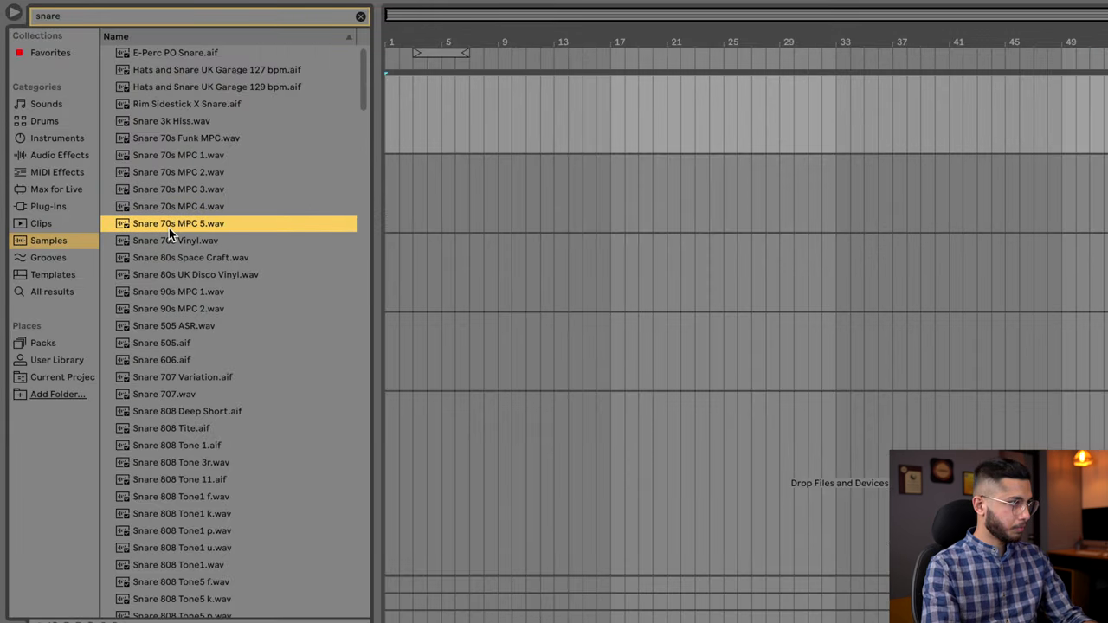
left_click(116, 199)
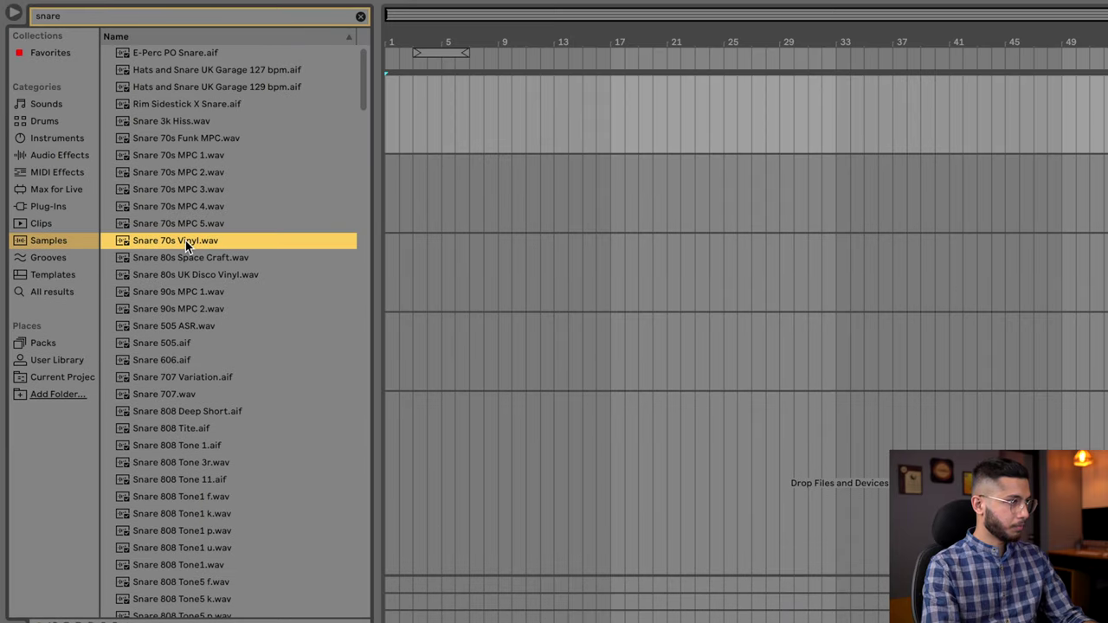
left_click(186, 257)
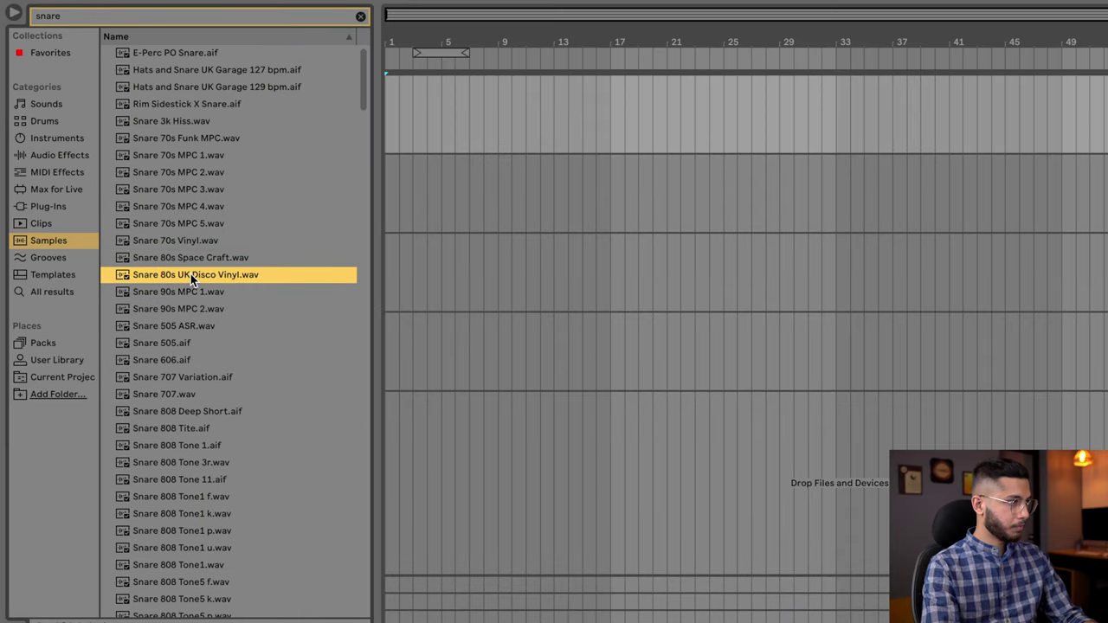
left_click(188, 326)
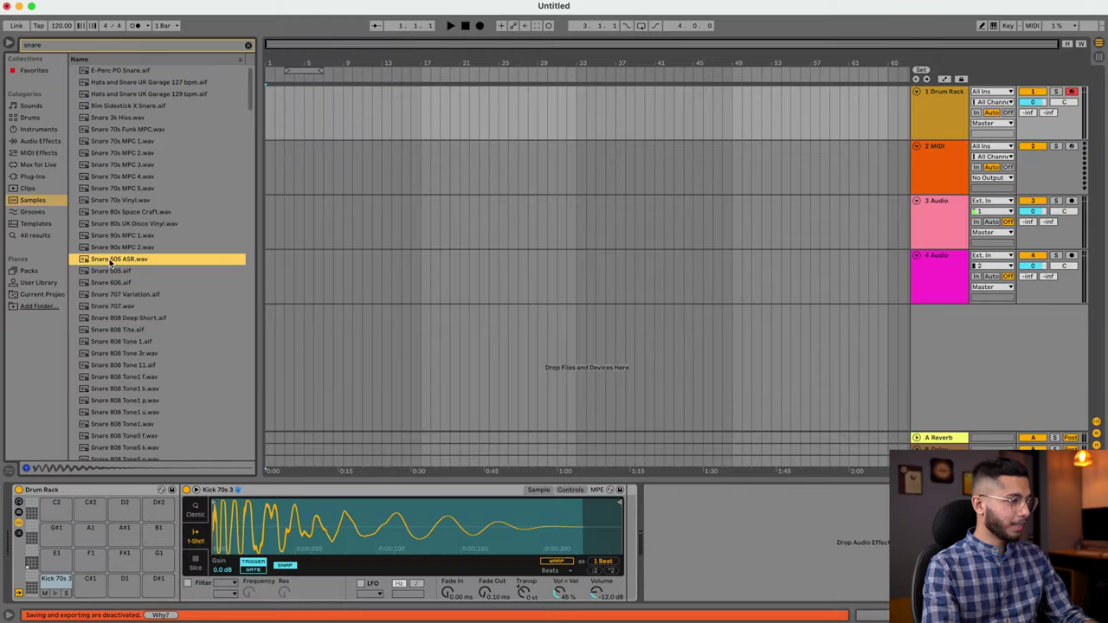
left_click_drag(110, 264, 124, 457)
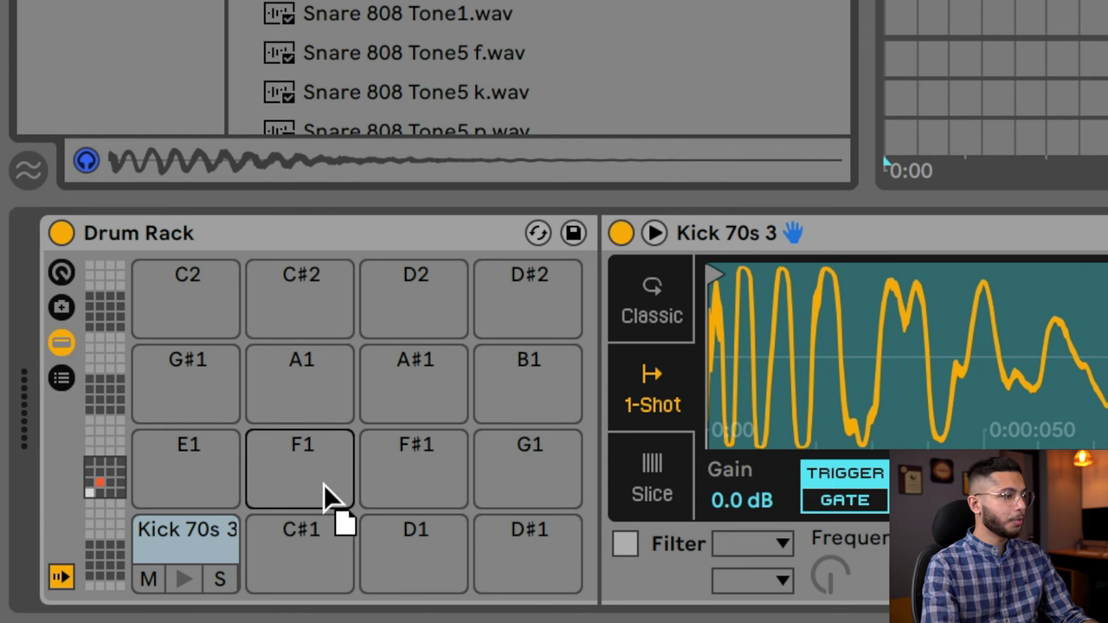
left_click_drag(412, 407, 194, 465)
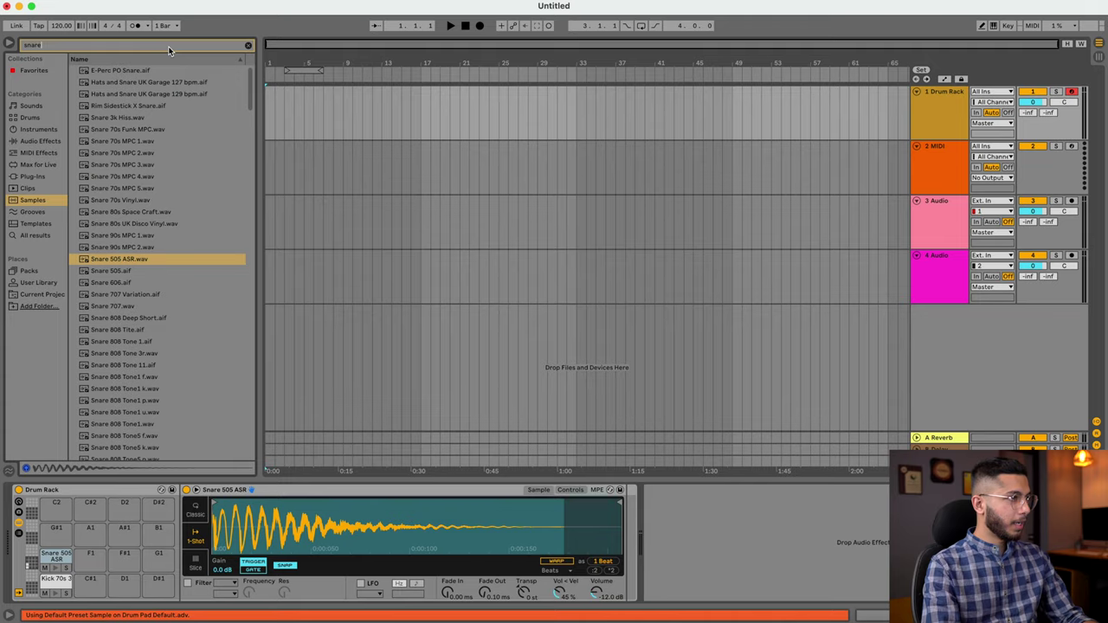
- Search 'hat', audition hi-hats, and load Hihat Closed Pointy Hat onto pad F1
type("hi hat")
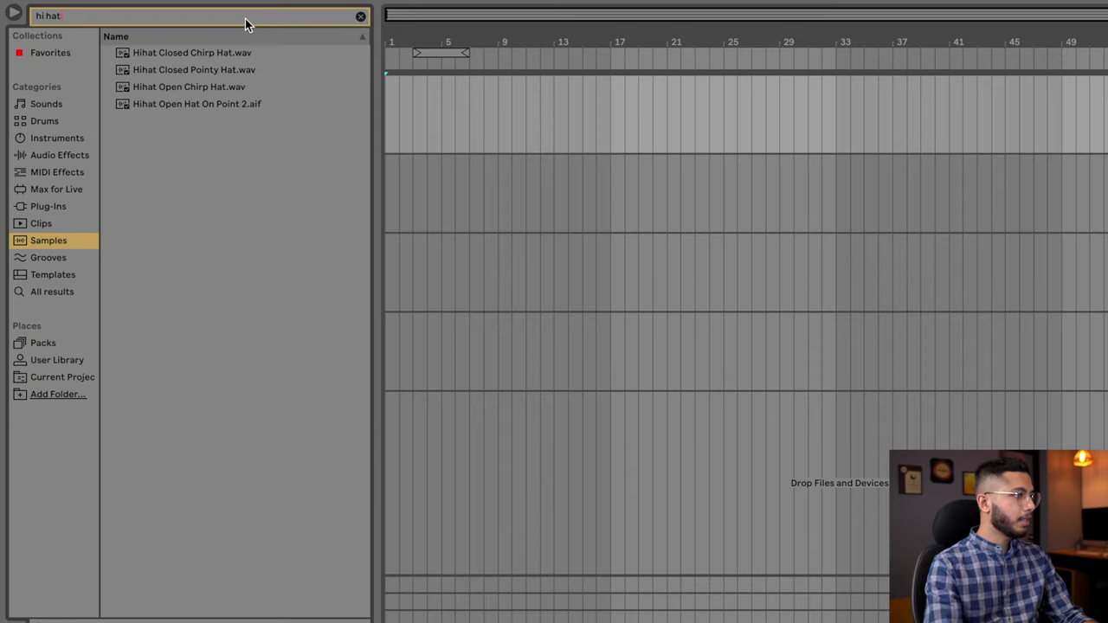
left_click(200, 52)
left_click(200, 71)
left_click(200, 104)
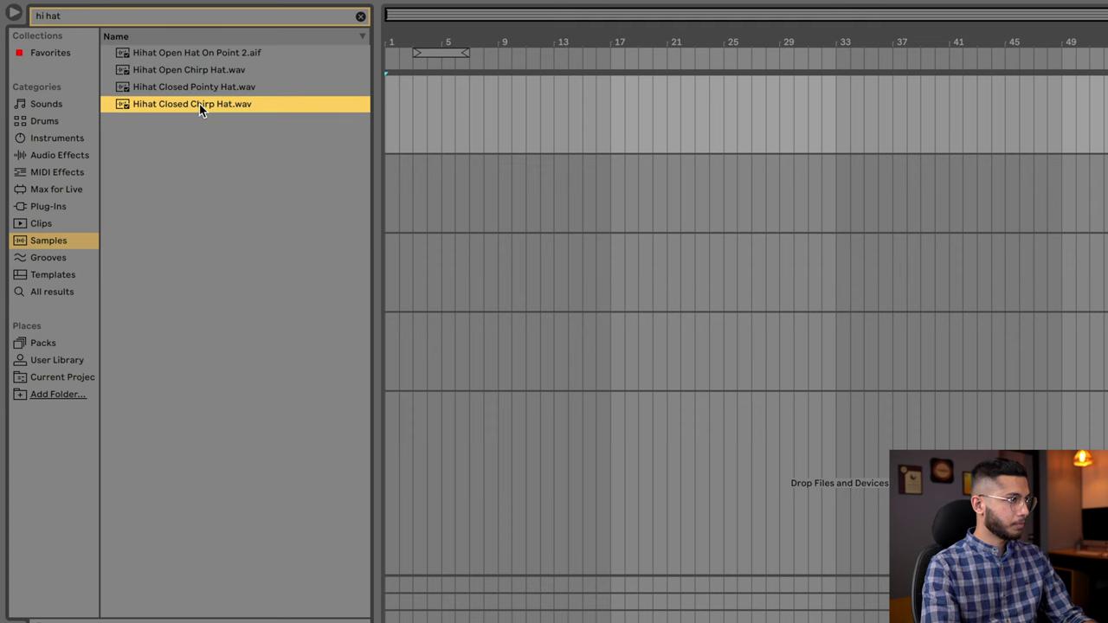
left_click(197, 88)
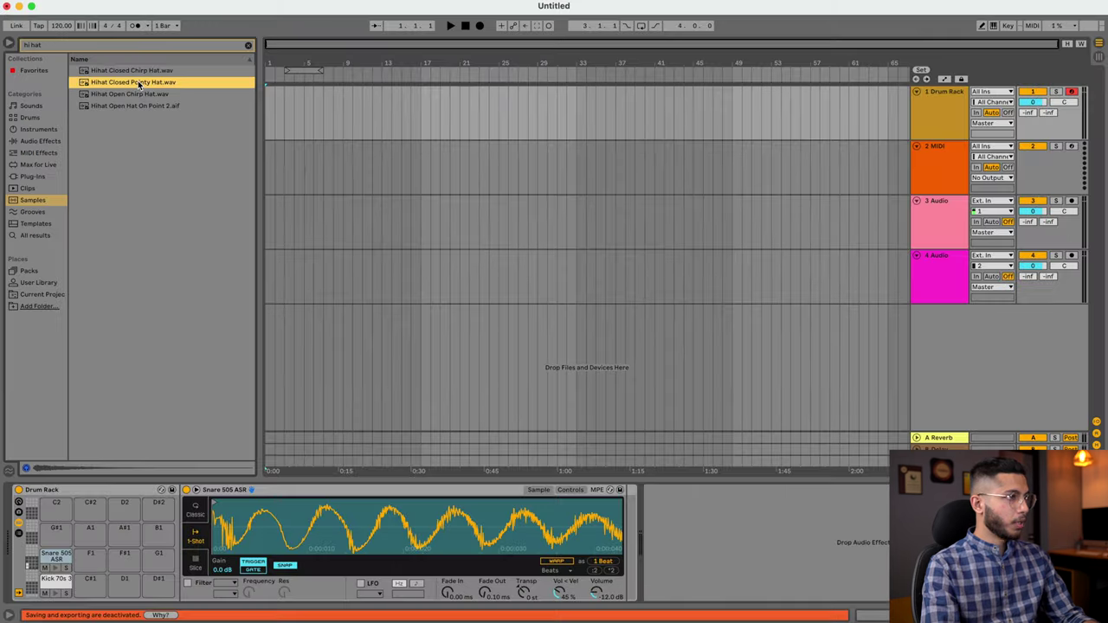
left_click_drag(135, 362, 80, 554)
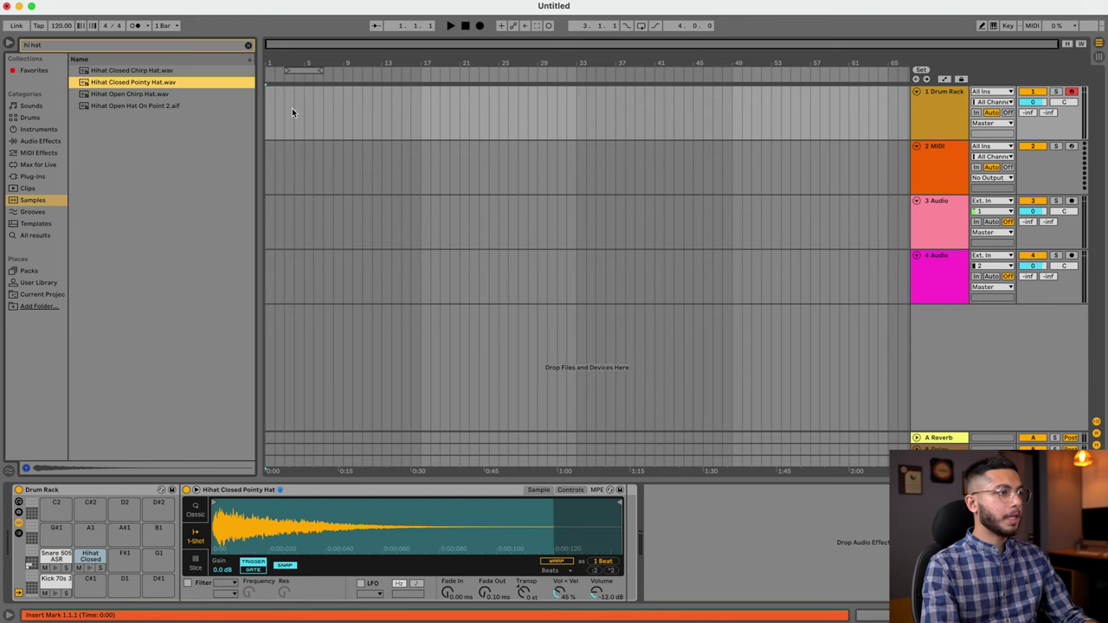
- Create an empty one-bar MIDI clip at bar 3 on the Drum Rack track
left_click(292, 108)
key("super+shift+m")
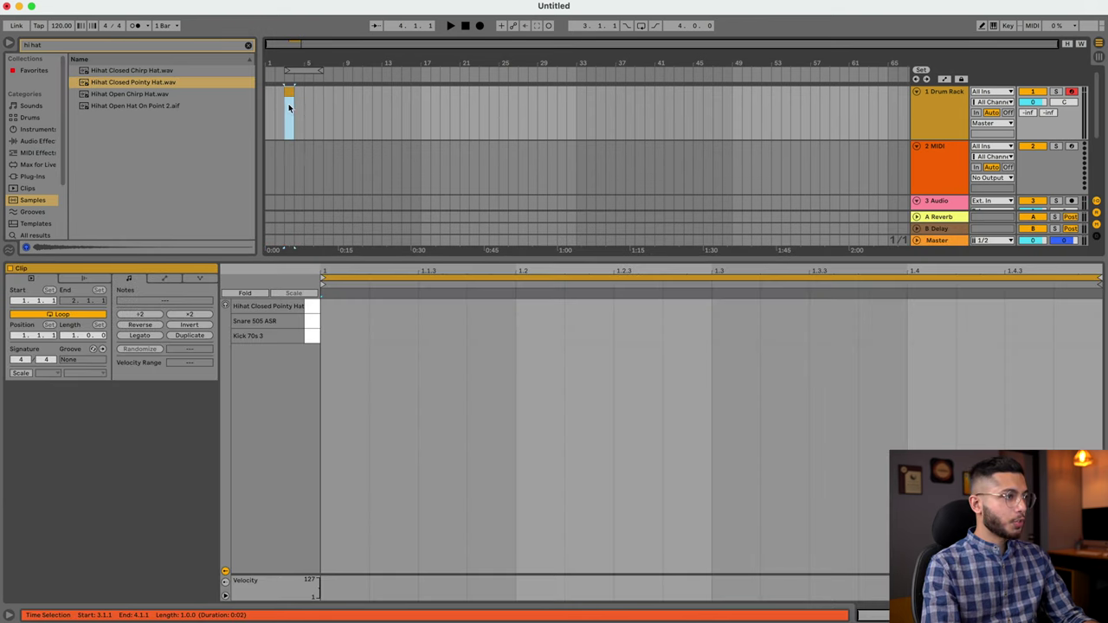
scroll(289, 103, "up", 10)
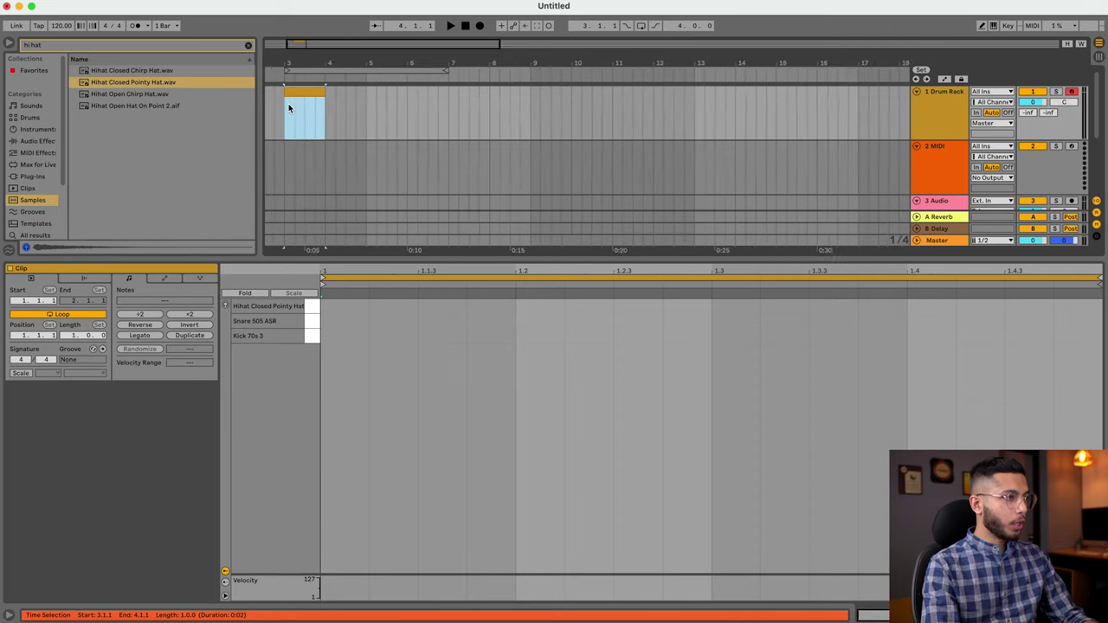
left_click(10, 45)
scroll(79, 114, "left", 2)
- Switch off clip looping and stretch the clip to four bars, bar 3 to 7
left_click_drag(158, 97, 202, 94)
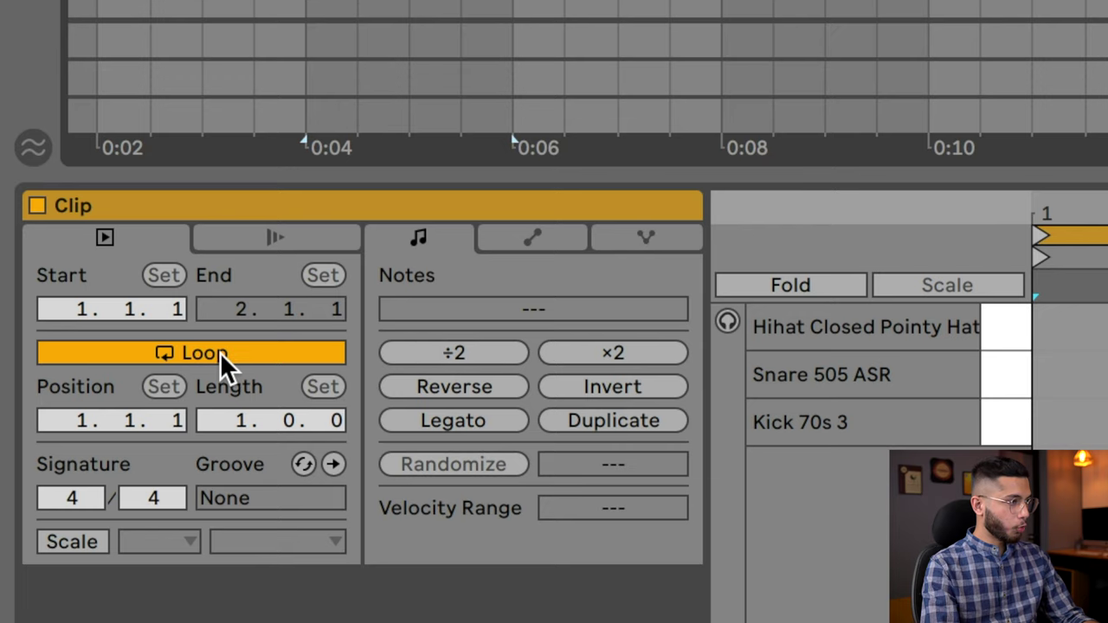
left_click(220, 353)
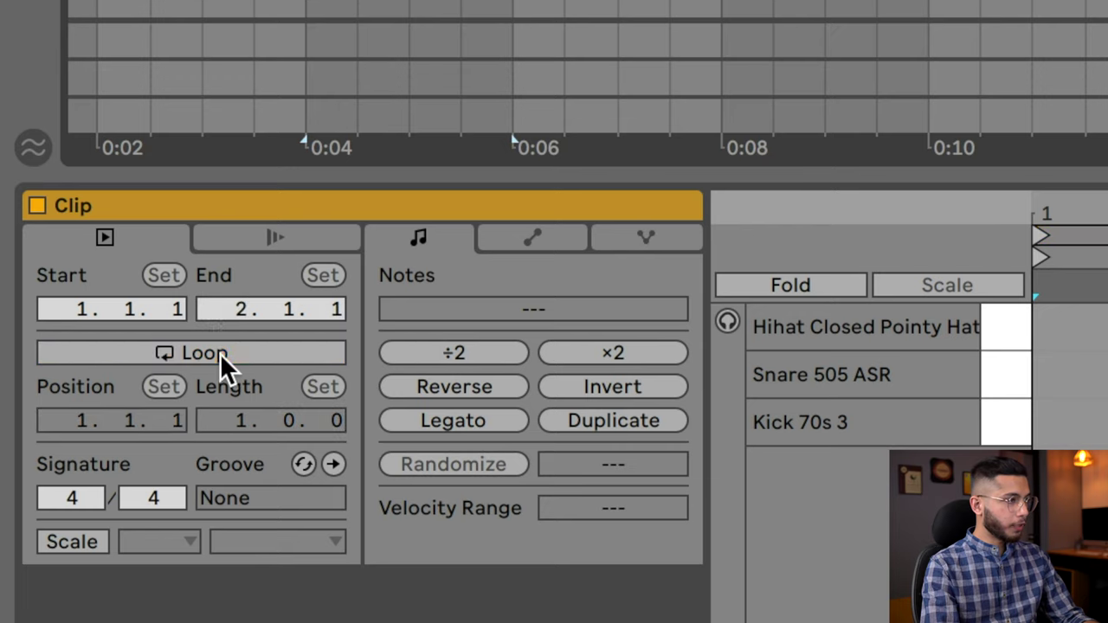
left_click_drag(156, 93, 350, 105)
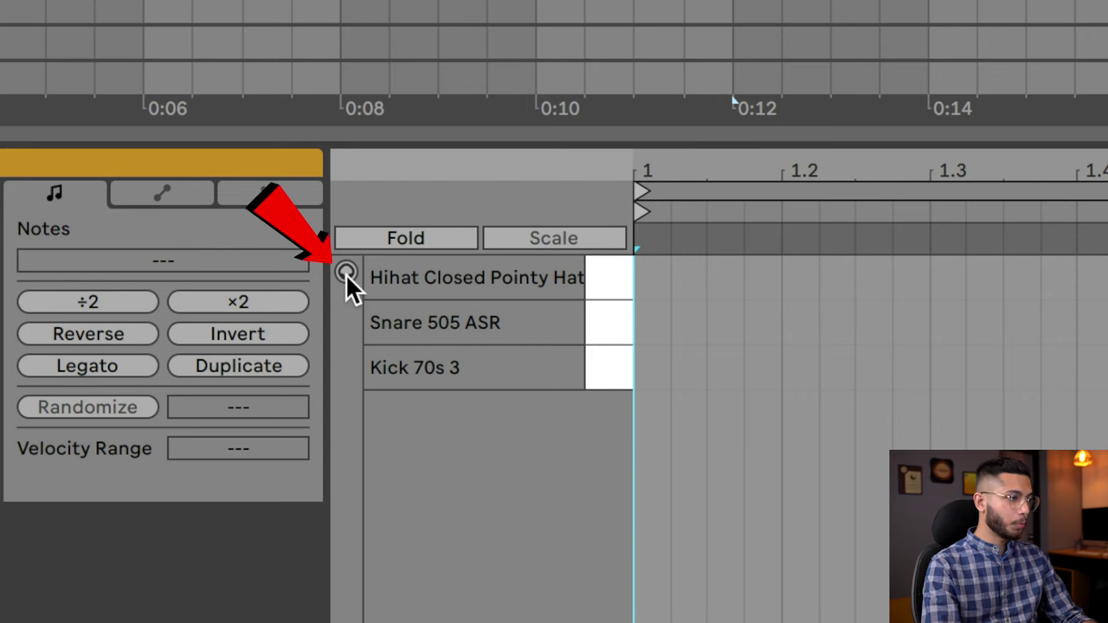
- Turn on the headphone Preview toggle beside the drum rows in the note editor
left_click(346, 273)
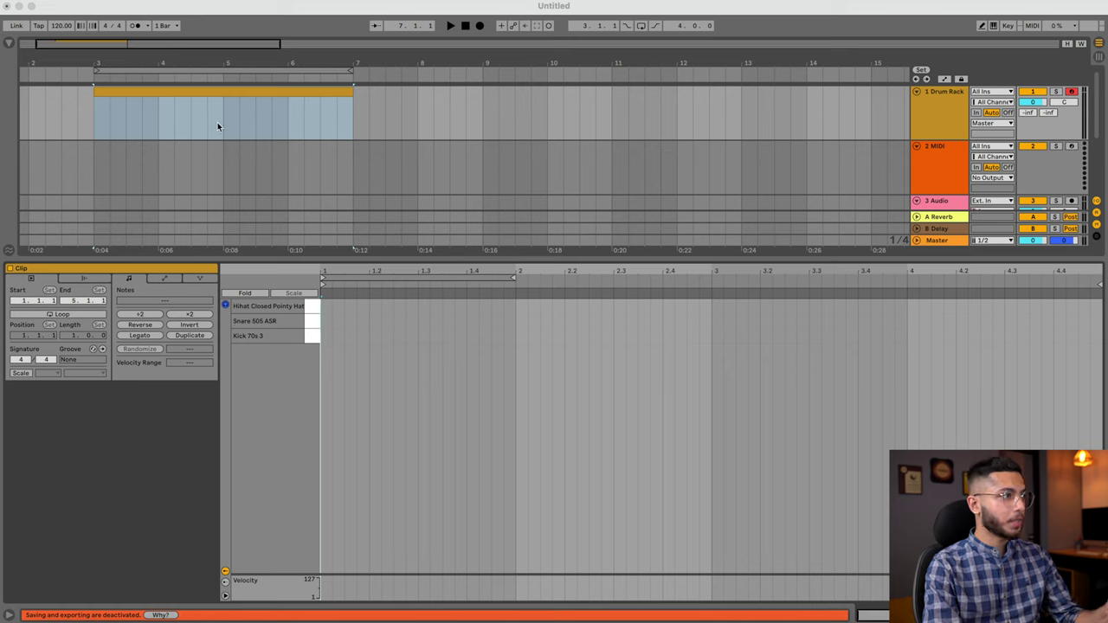
- Enable the metronome, raise the tempo to 165 BPM, and add a kick note at bar 1
left_click(134, 27)
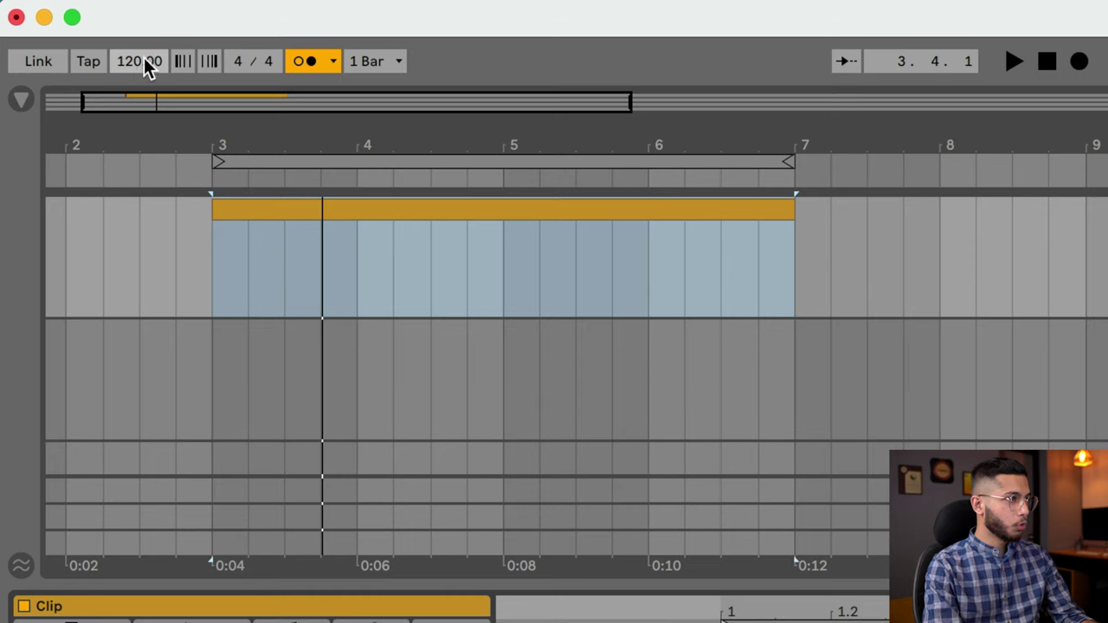
mouse_move(64, 27)
left_mouse_down()
mouse_move(62, 37)
mouse_move(62, 14)
left_mouse_up()
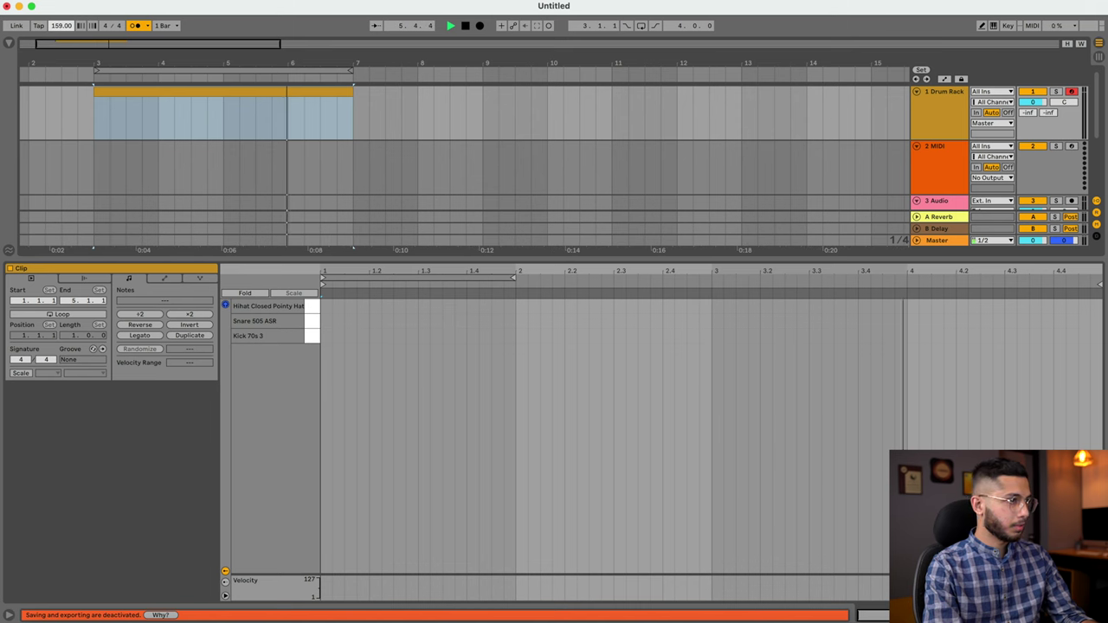
key("Up")
key("Up")
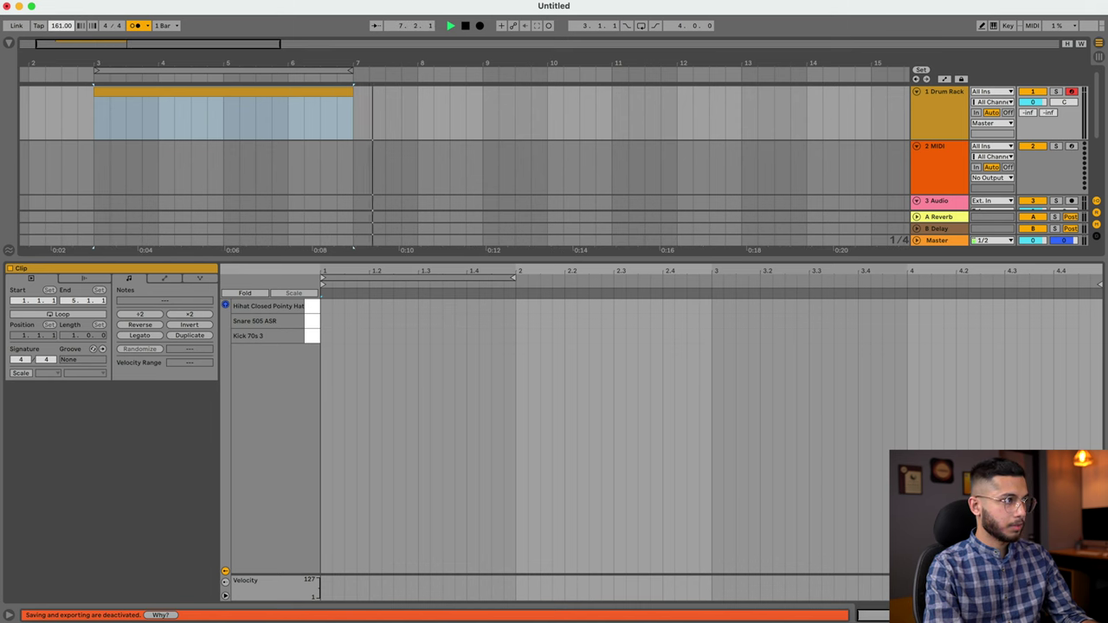
left_click_drag(63, 29, 63, 29)
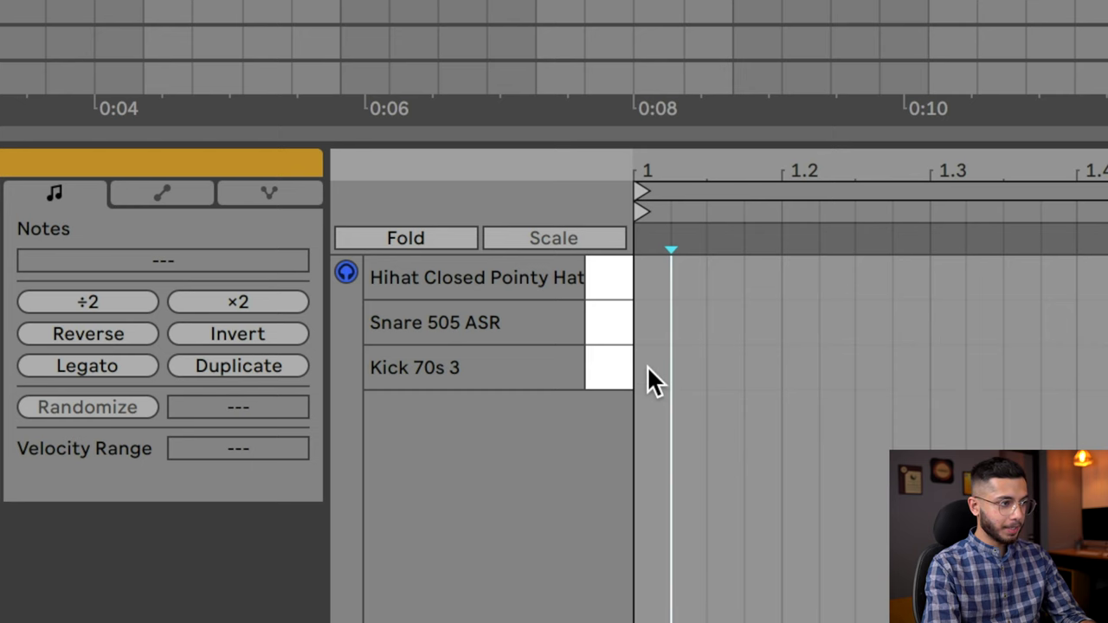
double_click(650, 369)
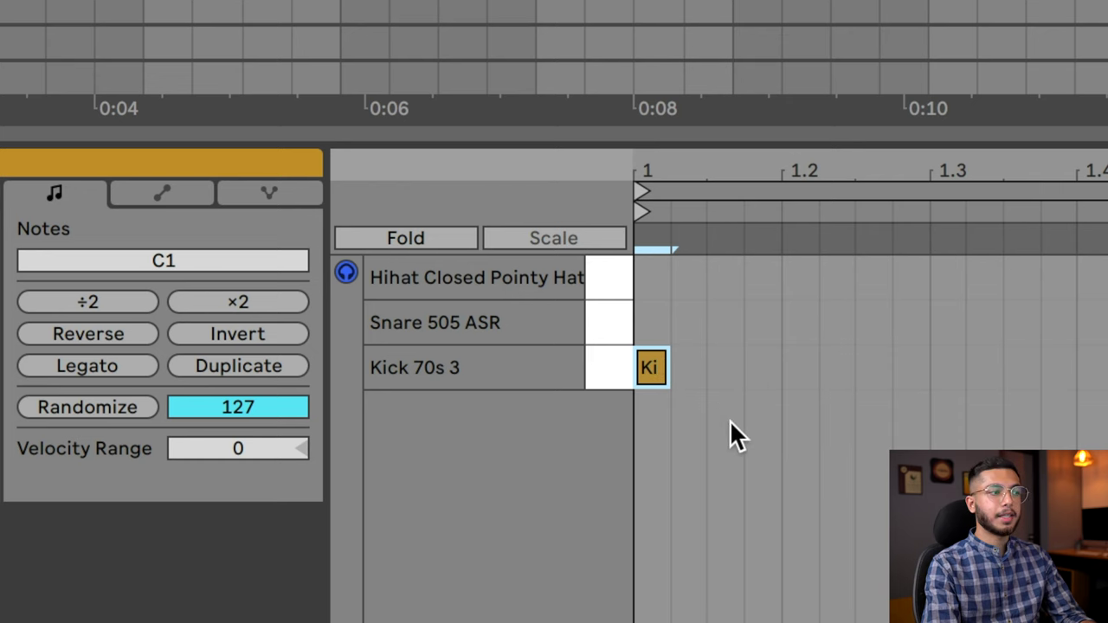
- Lengthen the kick note, move it to 1.3.2, then delete it
left_click_drag(667, 374, 762, 387)
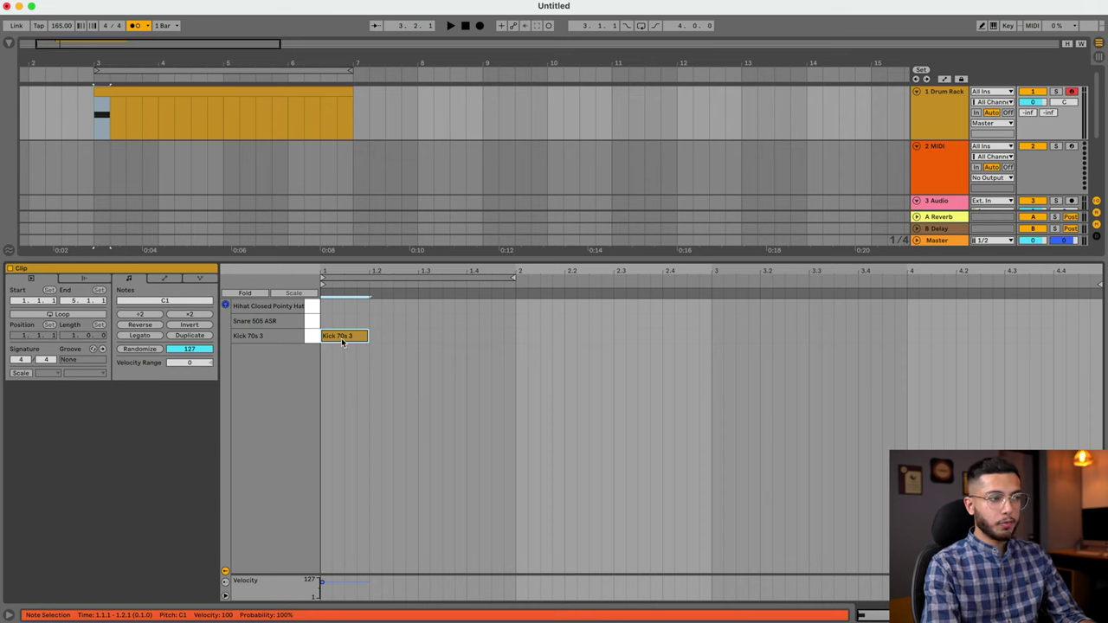
left_click_drag(342, 342, 450, 341)
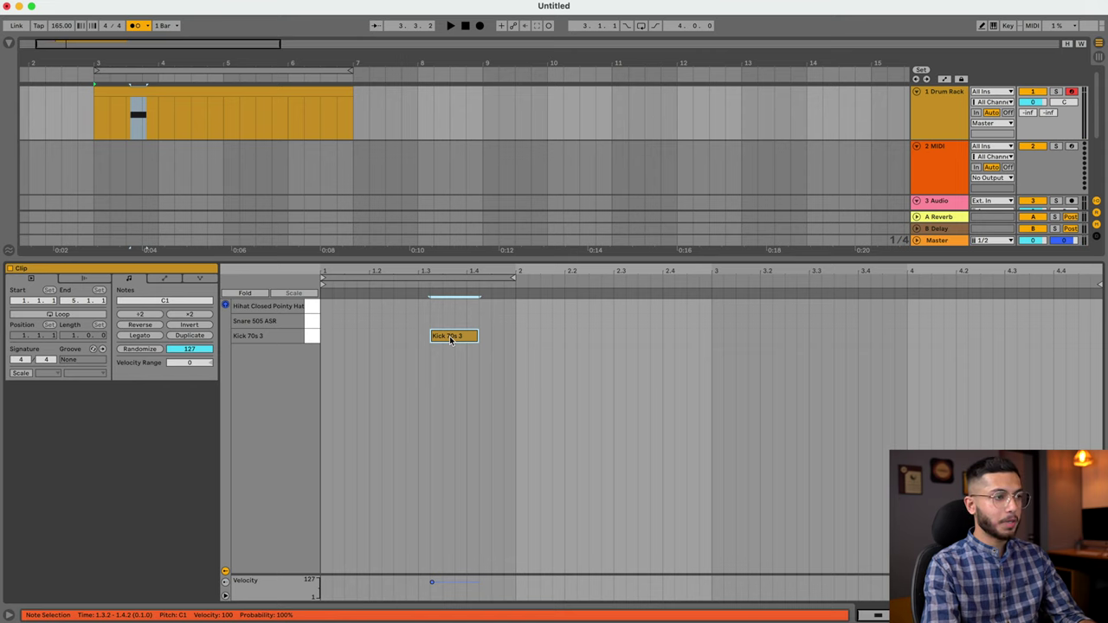
key("Delete")
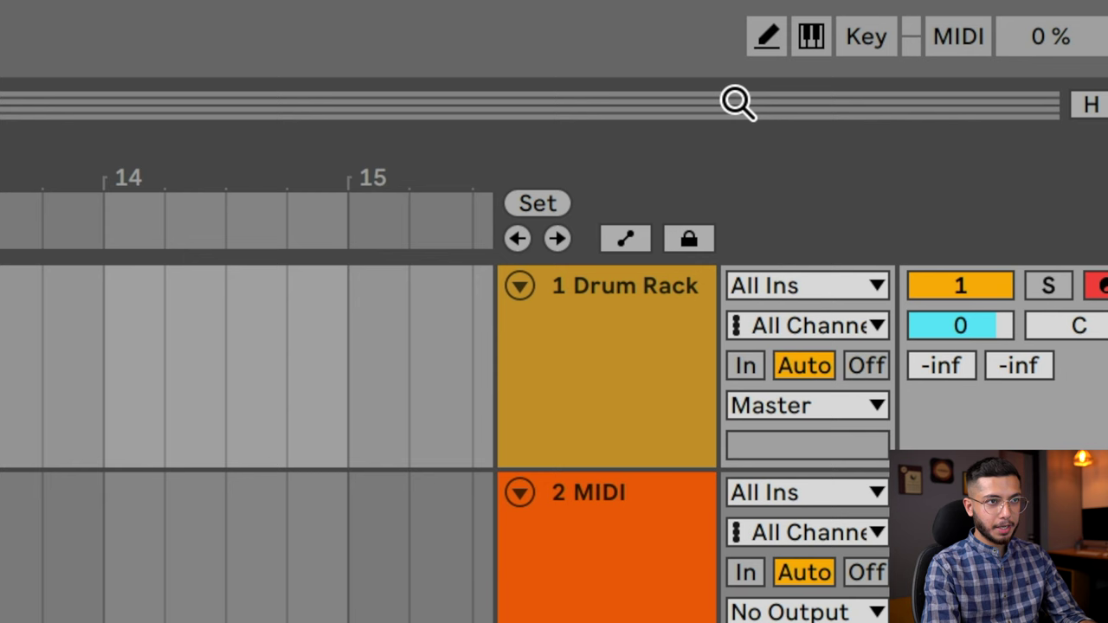
- In Draw Mode, draw hi-hat notes across bar 1, removing stray kick and snare notes
left_click(768, 47)
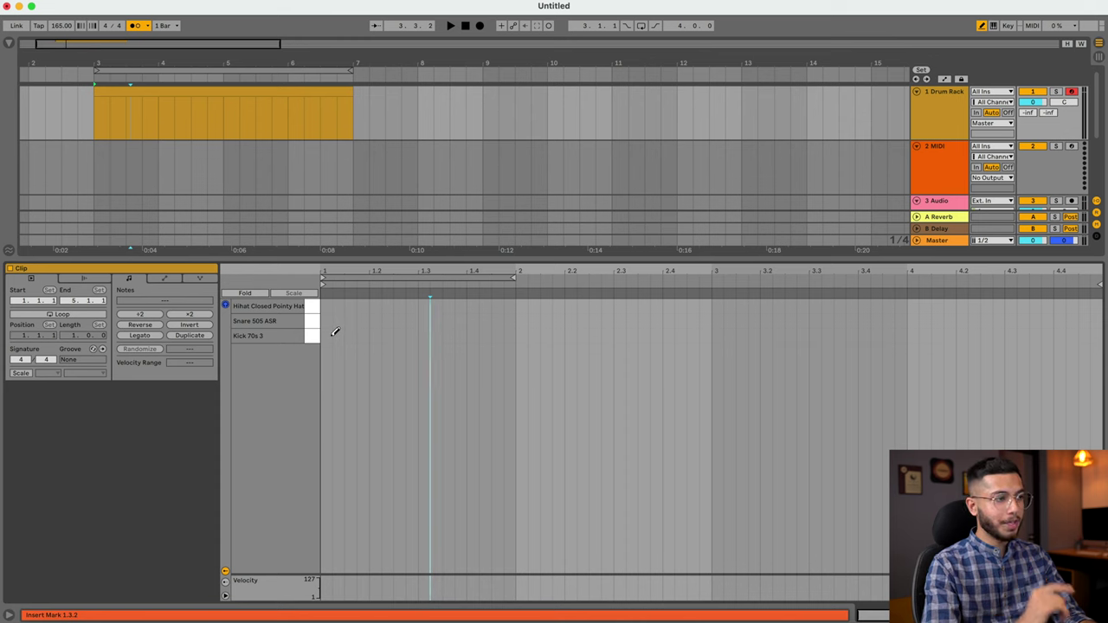
left_click(329, 336)
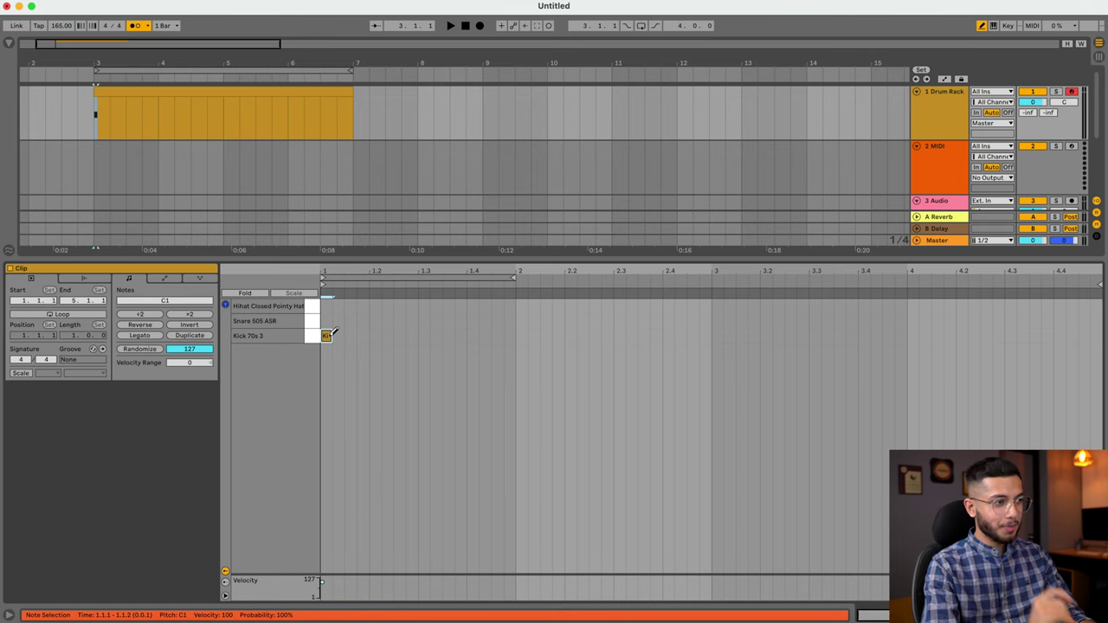
left_click(328, 335)
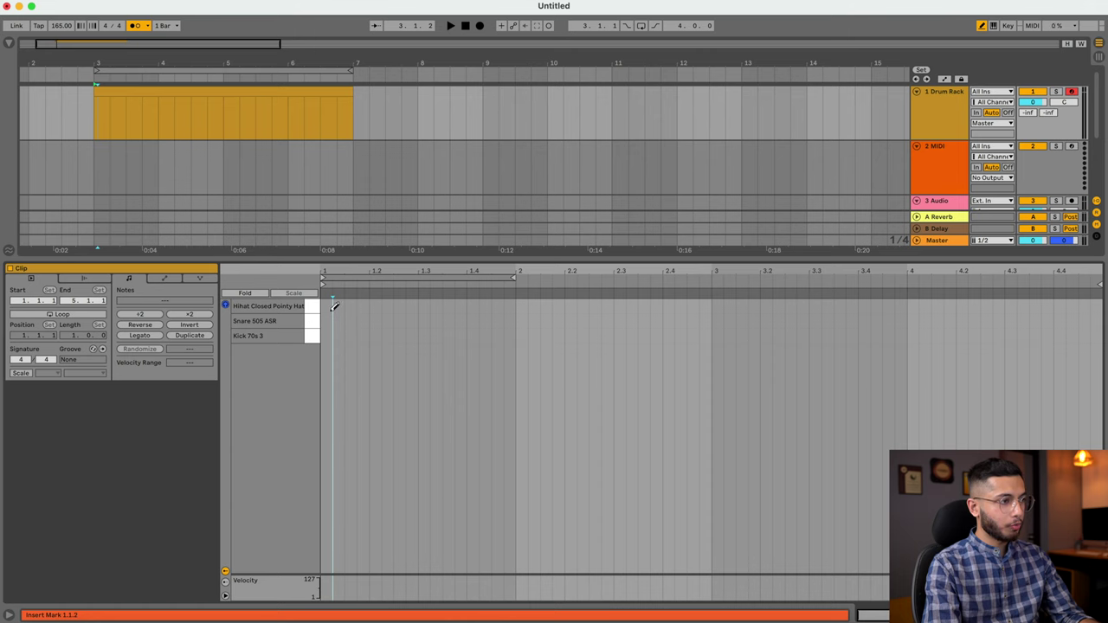
left_click_drag(331, 304, 579, 312)
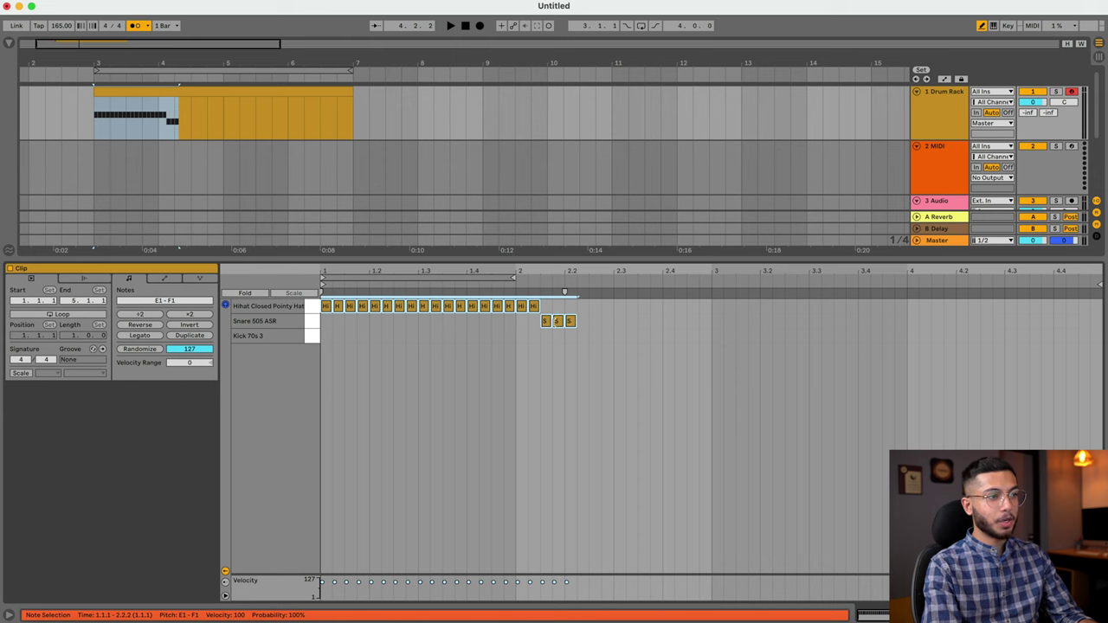
left_click(546, 320)
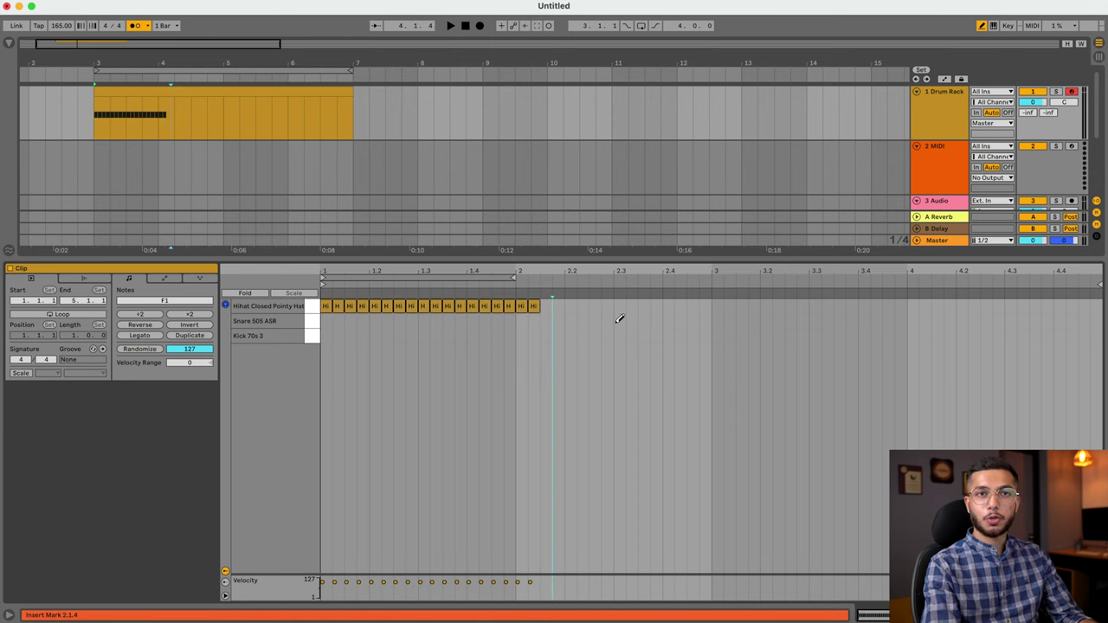
- Extend the hi-hat run through bar 3, play it back, and leave Draw Mode
mouse_move(545, 306)
left_mouse_down()
mouse_move(885, 318)
mouse_move(874, 320)
left_mouse_up()
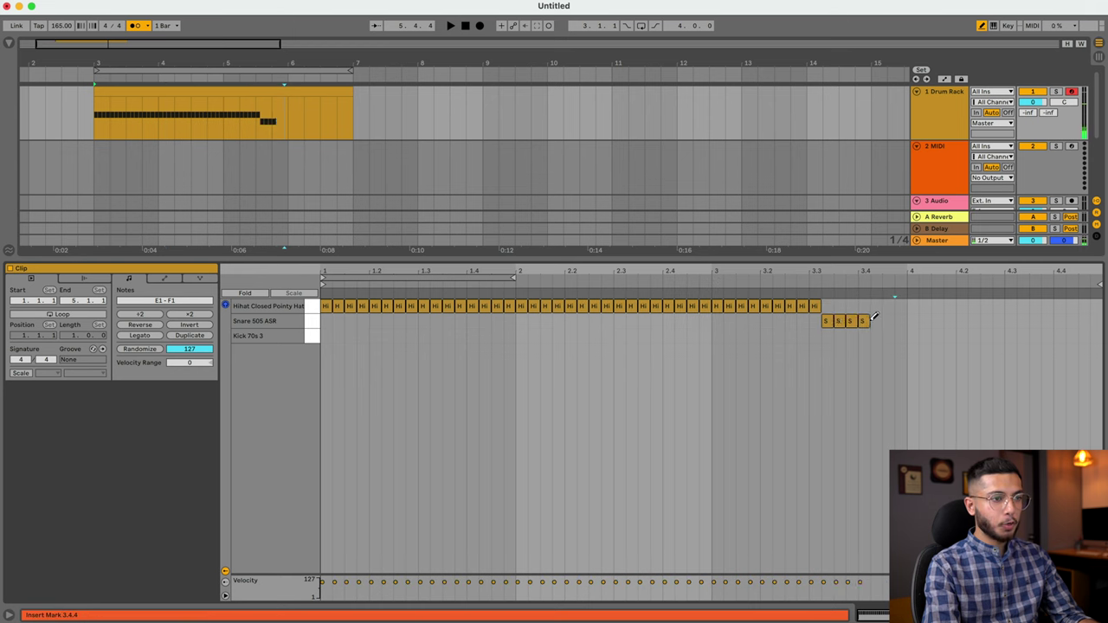
left_click(828, 307)
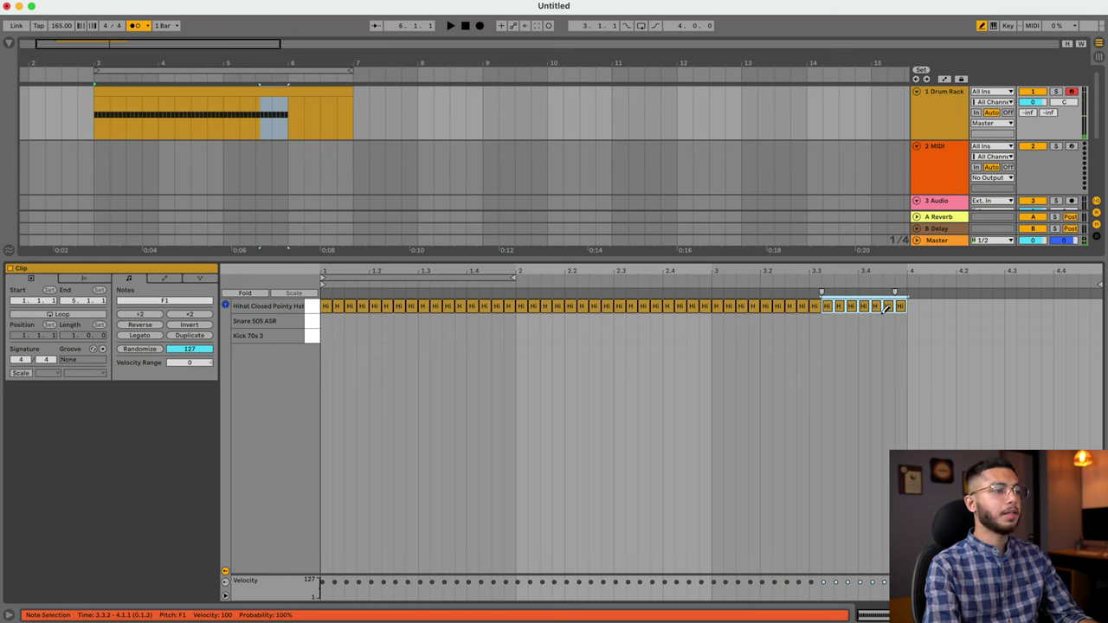
key("space")
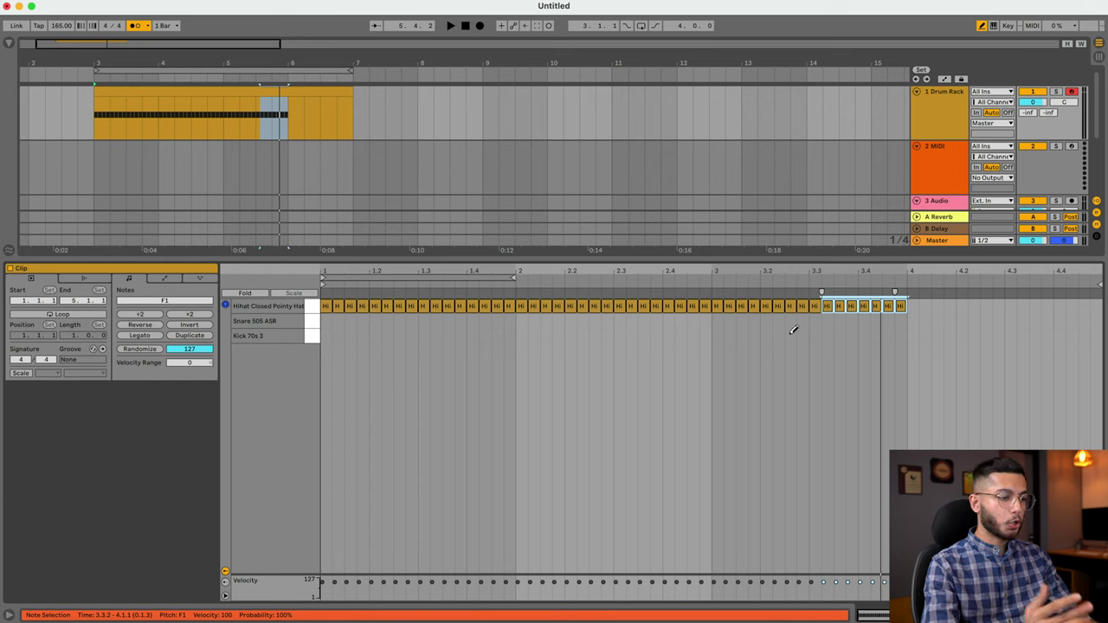
key("b")
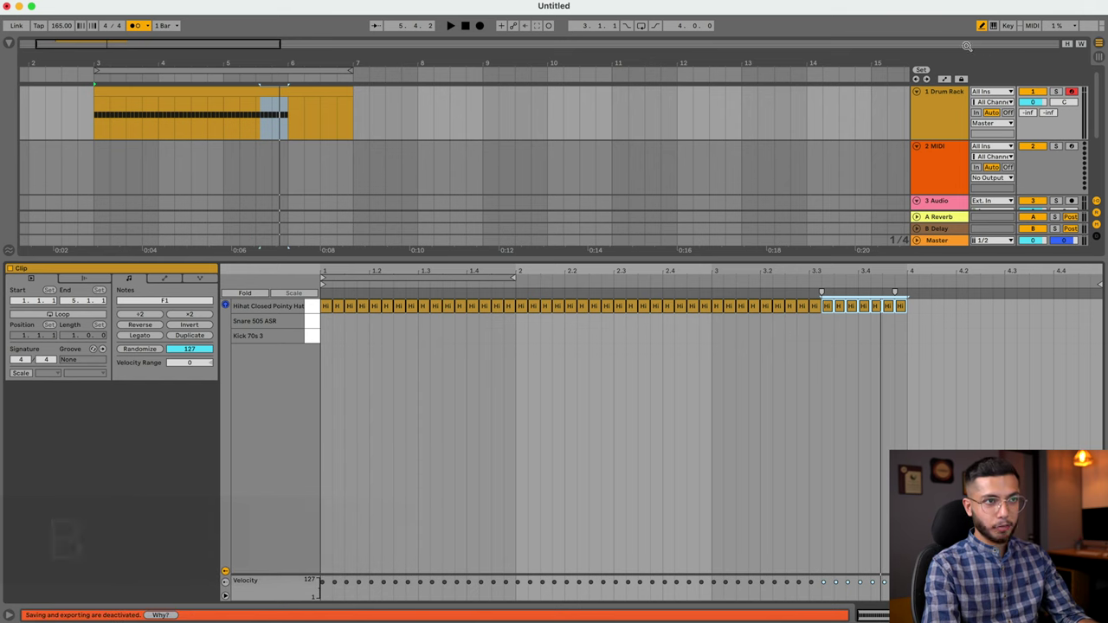
- Clear the hi-hat notes, coarsen the note grid, and add a kick at beat 1.3
left_click_drag(900, 306, 325, 308)
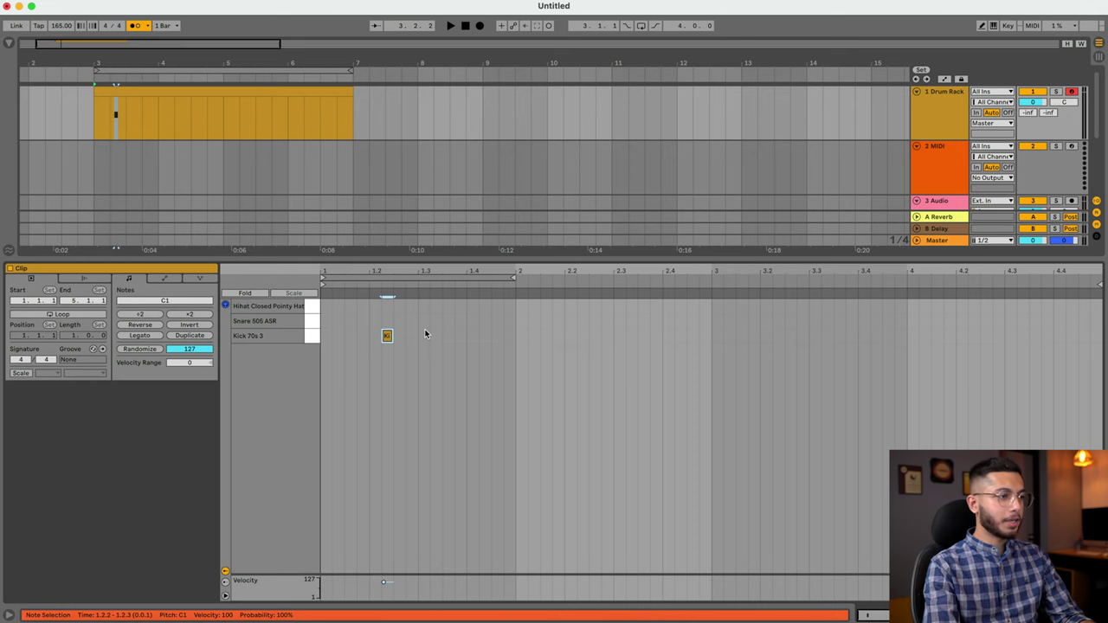
right_click(425, 335)
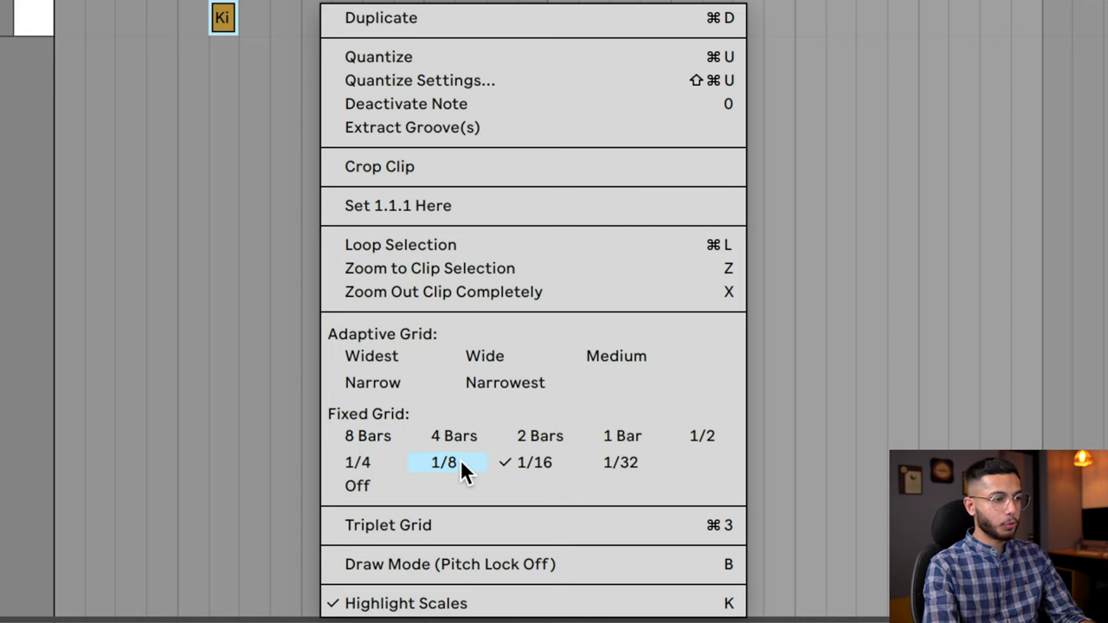
left_click(395, 459)
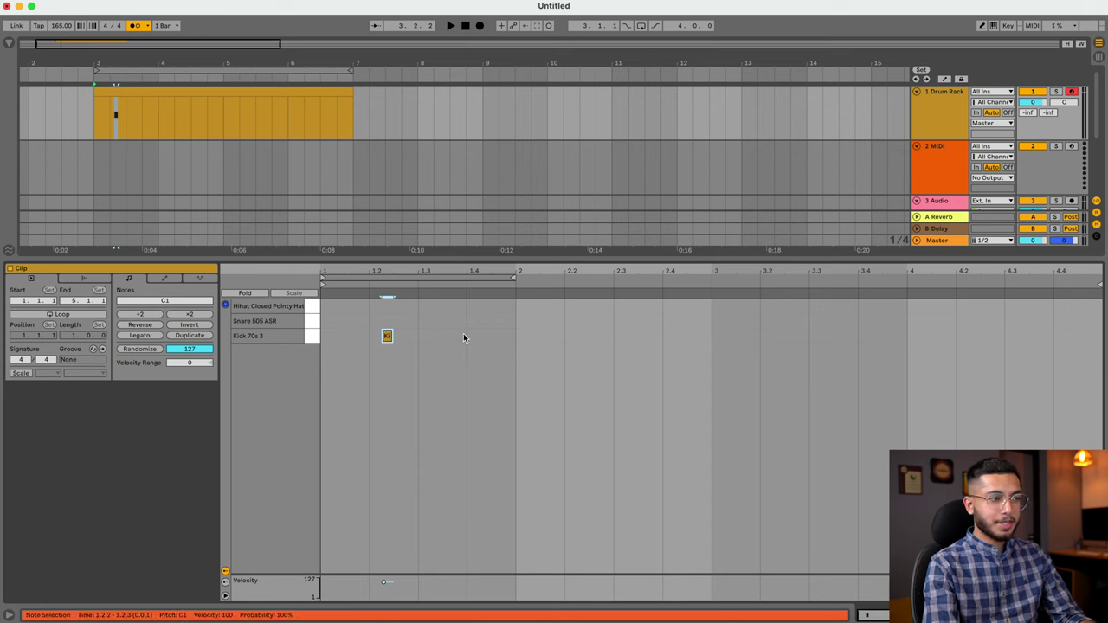
double_click(441, 336)
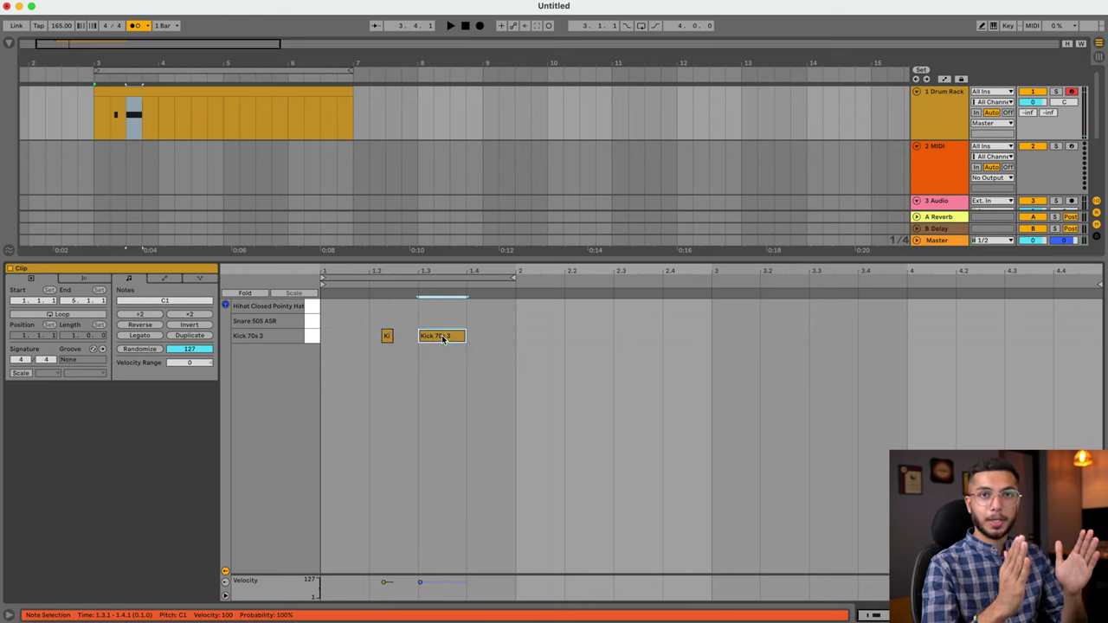
- Delete both kick notes and play back the now empty clip
left_click_drag(492, 370, 348, 326)
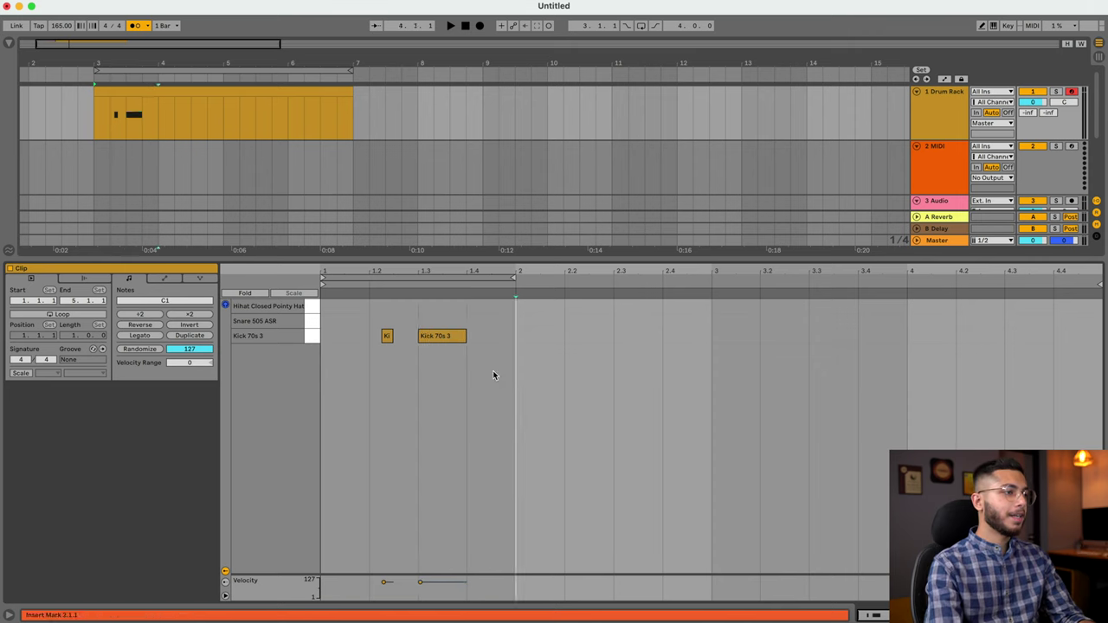
key("Delete")
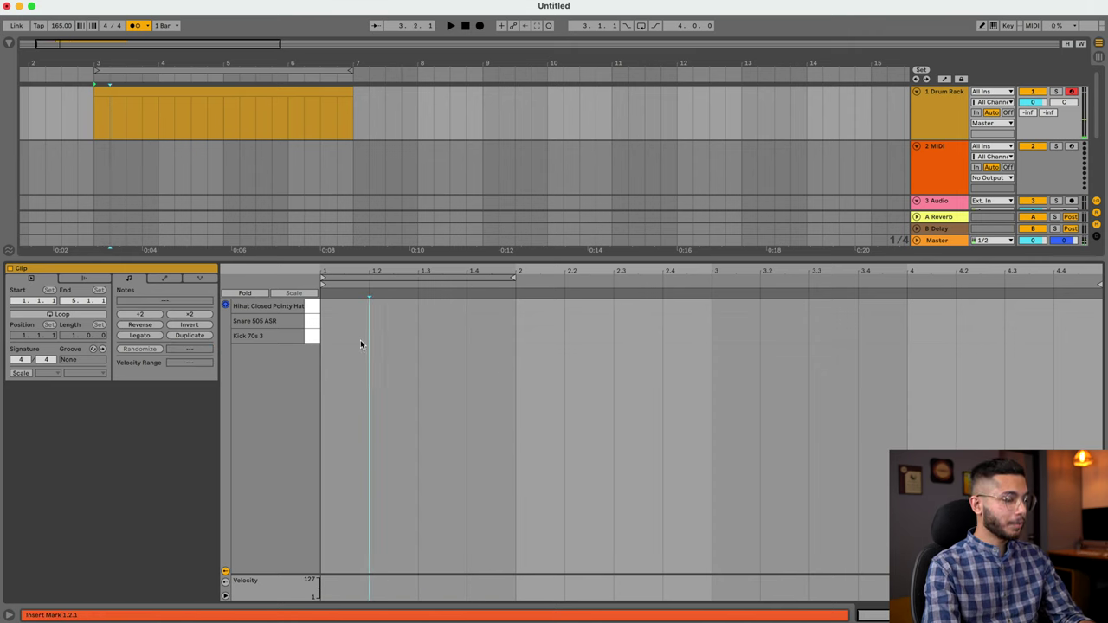
key("space")
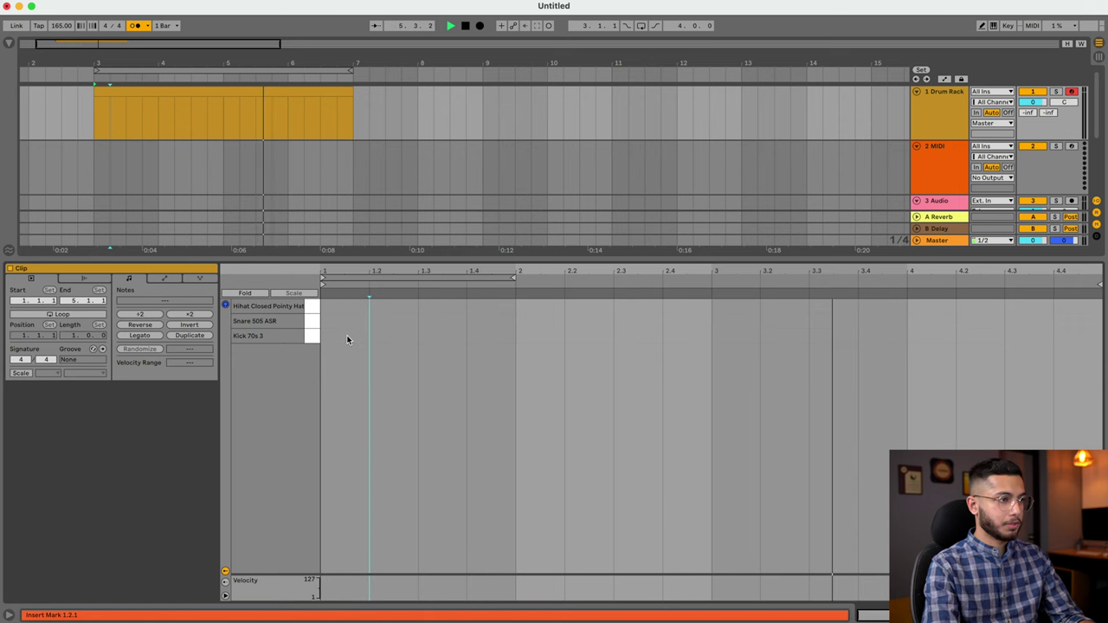
right_click(442, 352)
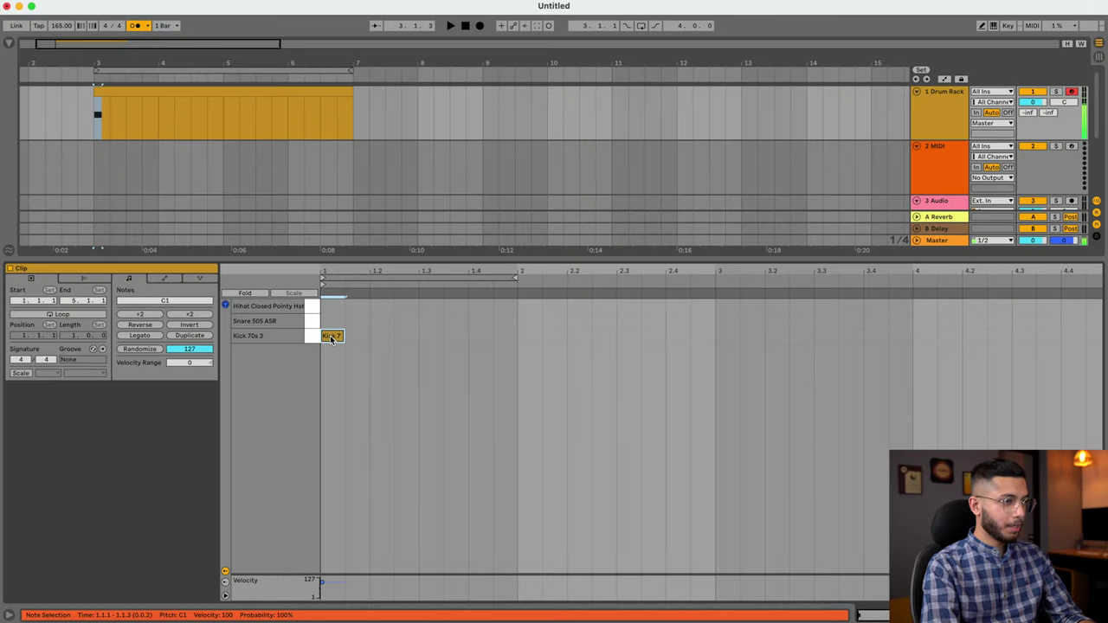
- Add kick notes to the clip and play the four-kick pattern
double_click(523, 336)
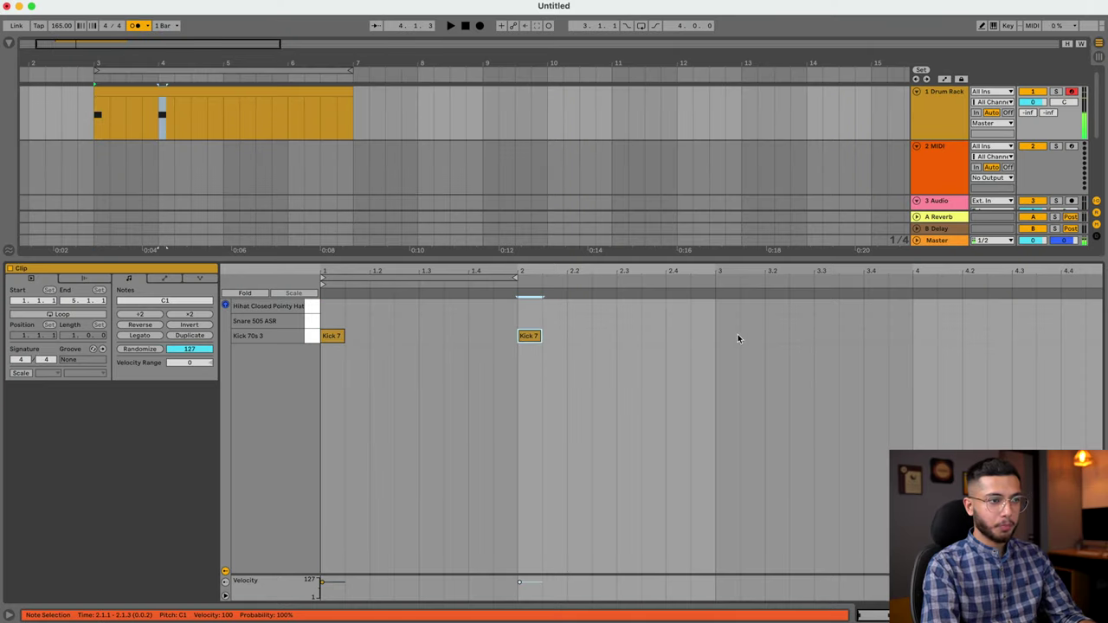
left_click(917, 359)
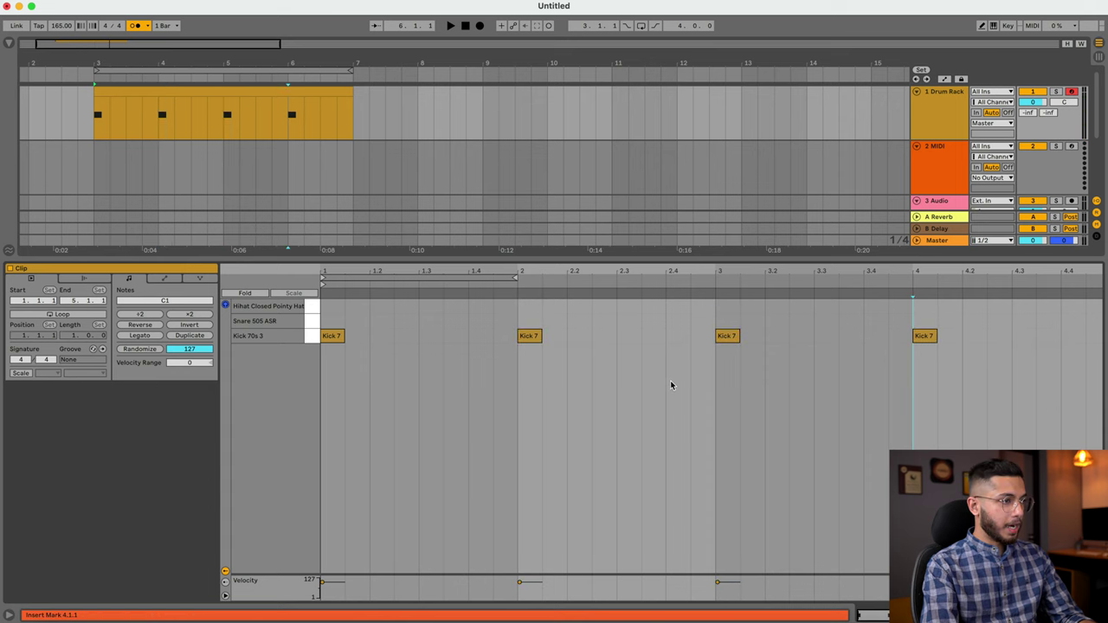
key("space")
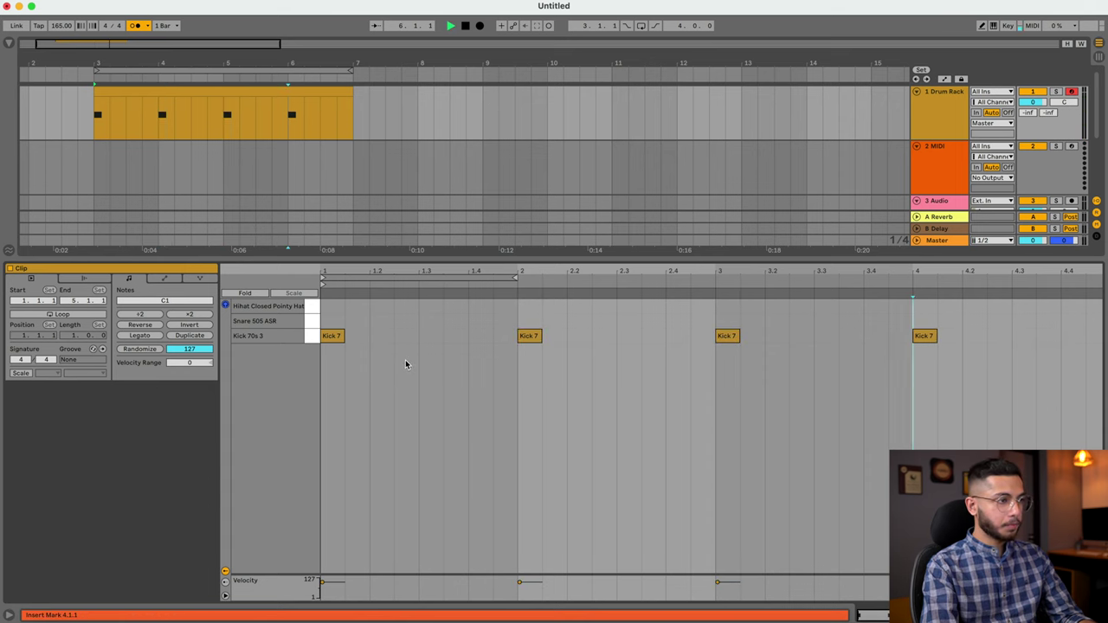
- Add snares on beats 2 and 4 of bar 1 and kicks on beat 3 of bars 1, 3 and 4
double_click(377, 322)
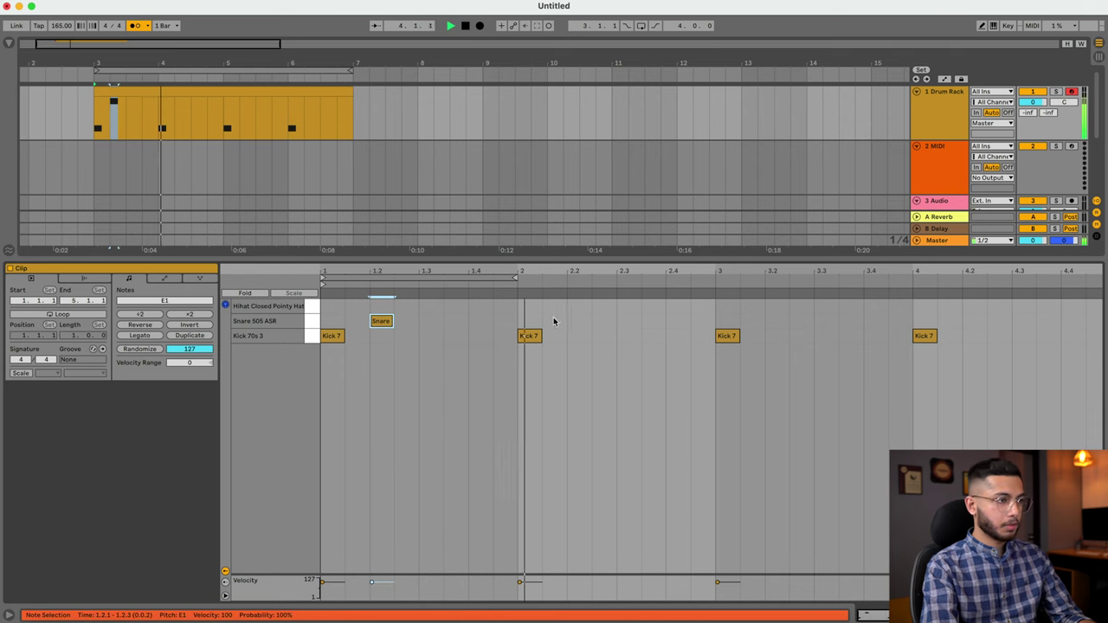
double_click(426, 341)
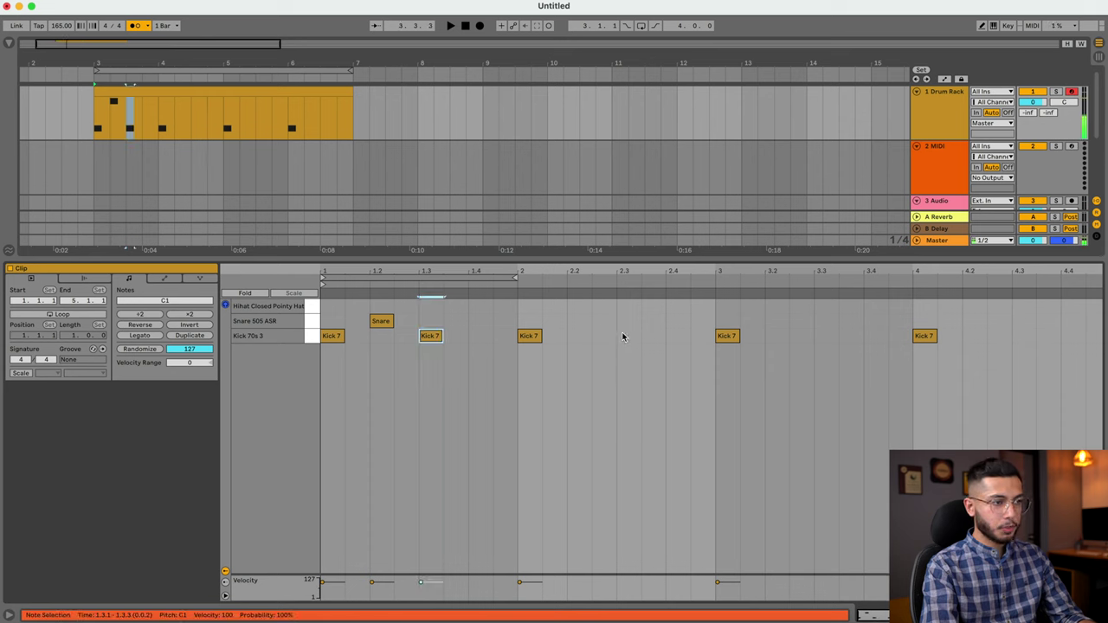
double_click(823, 341)
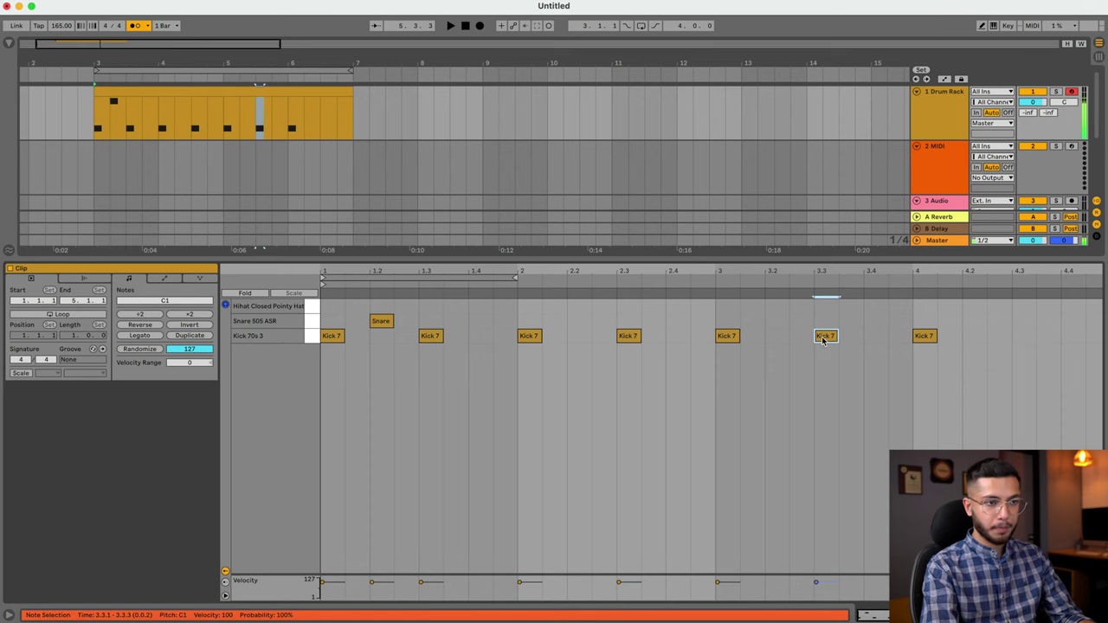
double_click(1022, 338)
double_click(480, 321)
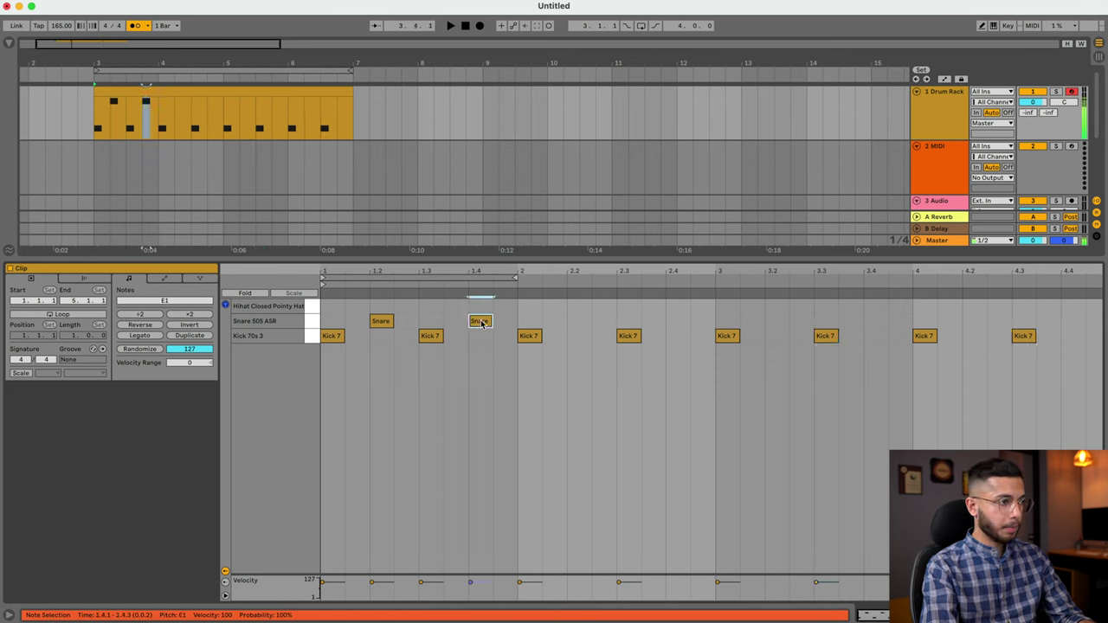
left_click_drag(522, 321, 350, 323)
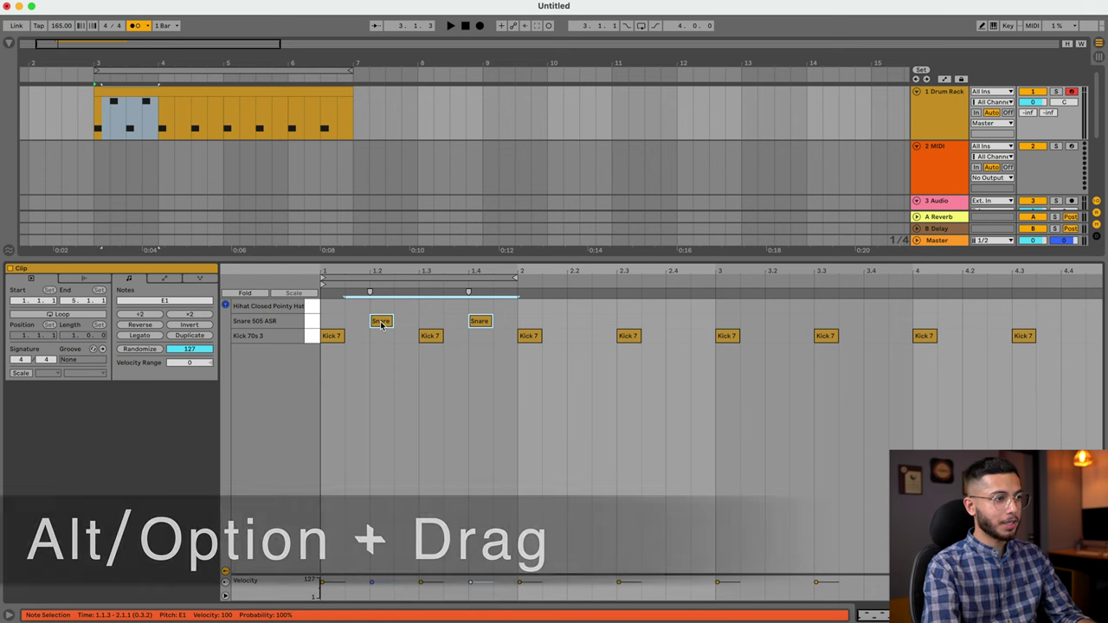
- Copy the snares to beats 2 and 4 of bars 2–4, and add a Kick 7 after bar 2's beat 3
left_click_drag(381, 325, 587, 332)
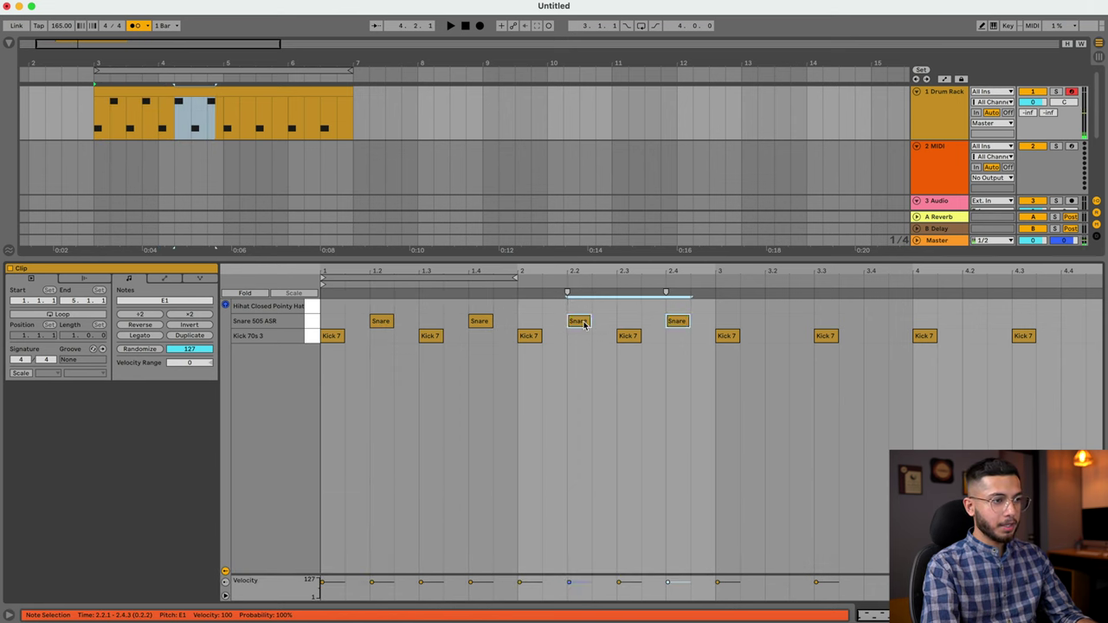
mouse_move(501, 324)
left_mouse_down()
mouse_move(394, 327)
mouse_move(780, 322)
left_mouse_up()
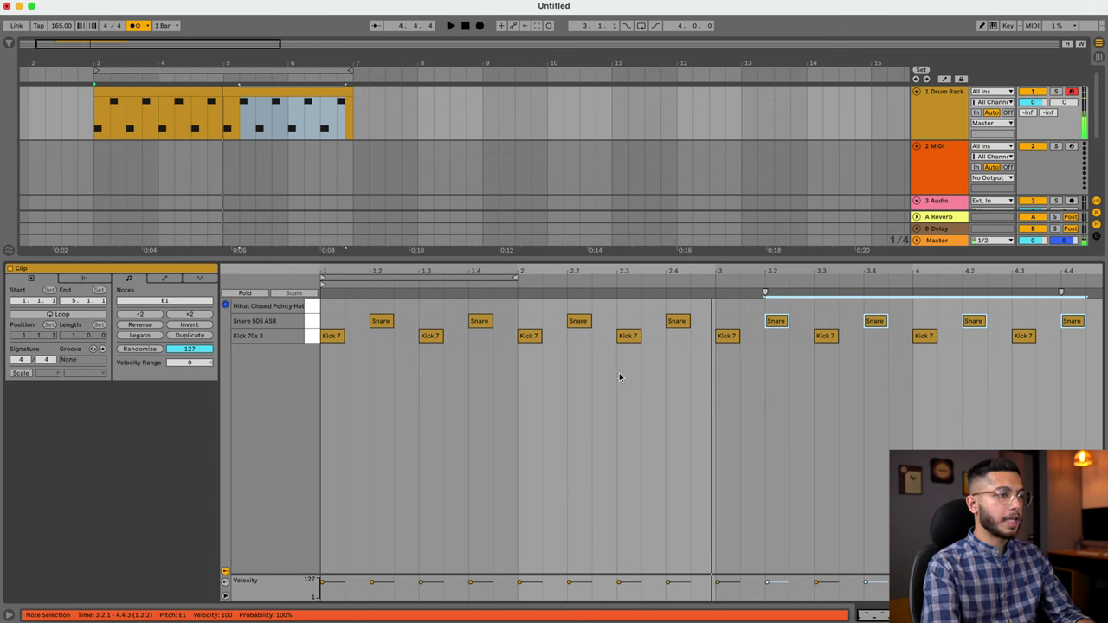
left_click_drag(629, 340, 606, 340)
key("space")
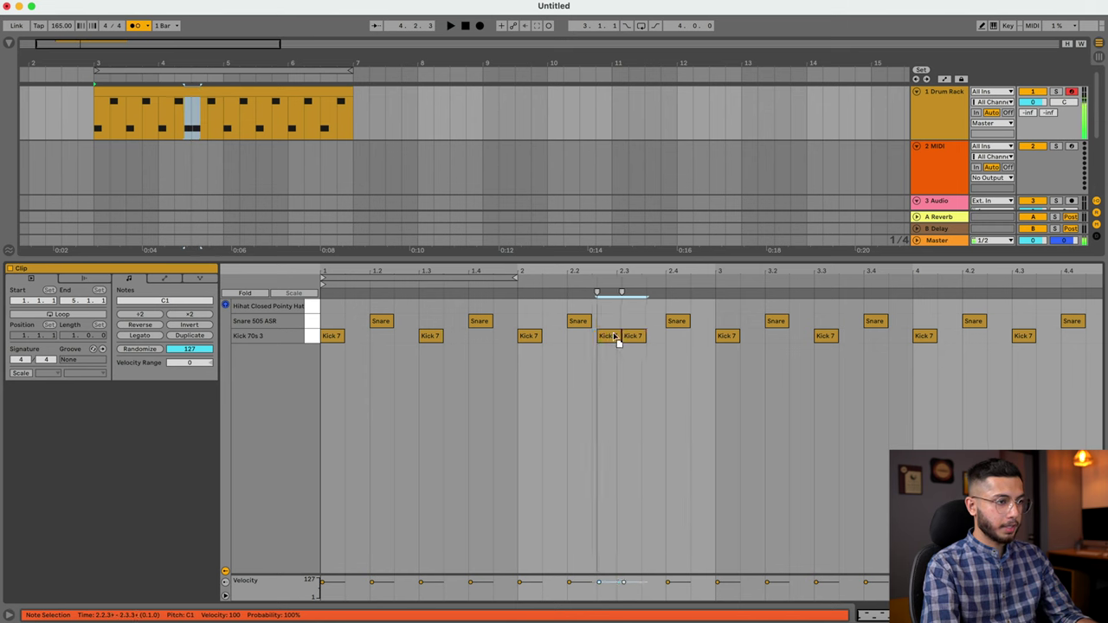
left_click_drag(616, 339, 625, 338)
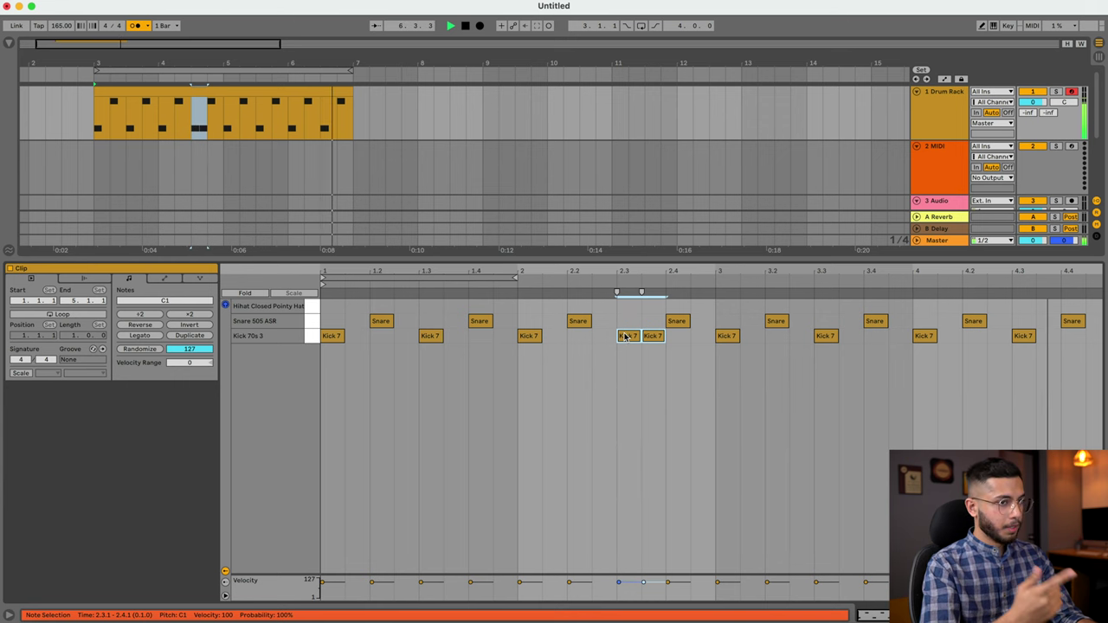
key("space")
left_click(653, 364)
- Copy the doubled kick pair into bar 4 and turn the metronome off
left_click(919, 338)
key("super+v")
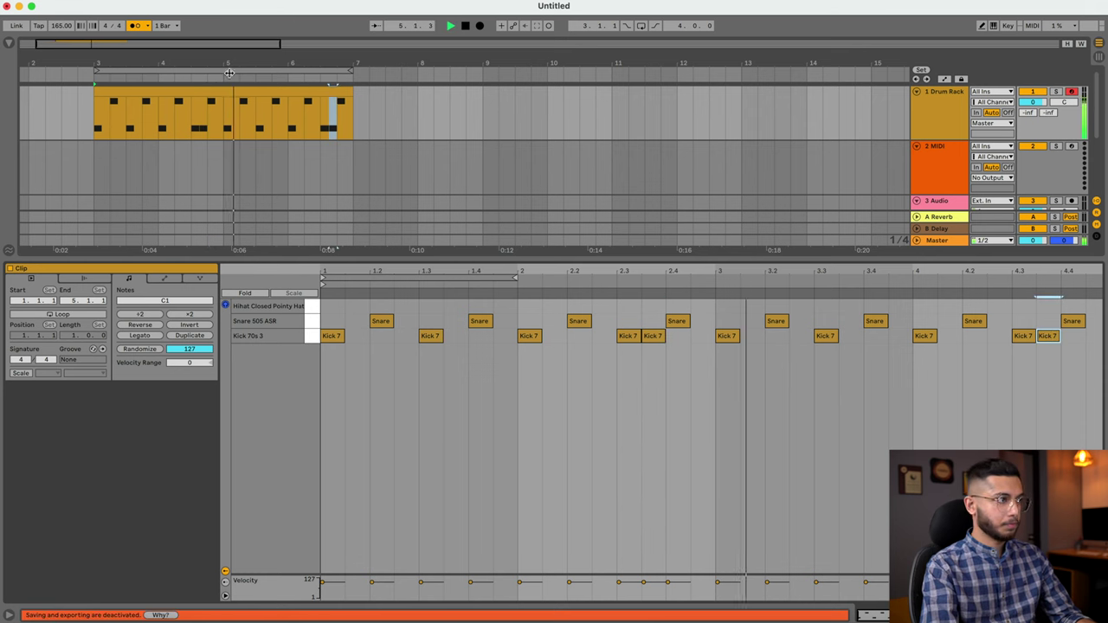
left_click(136, 26)
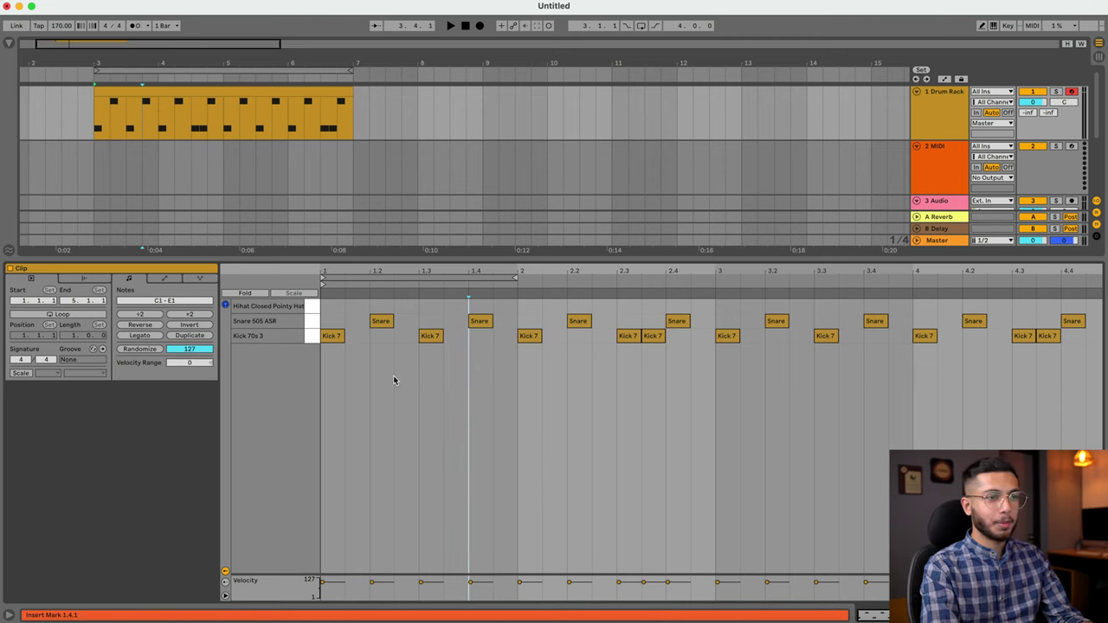
- Audition the four-bar beat from early in bar 1
left_click(393, 379)
key("space")
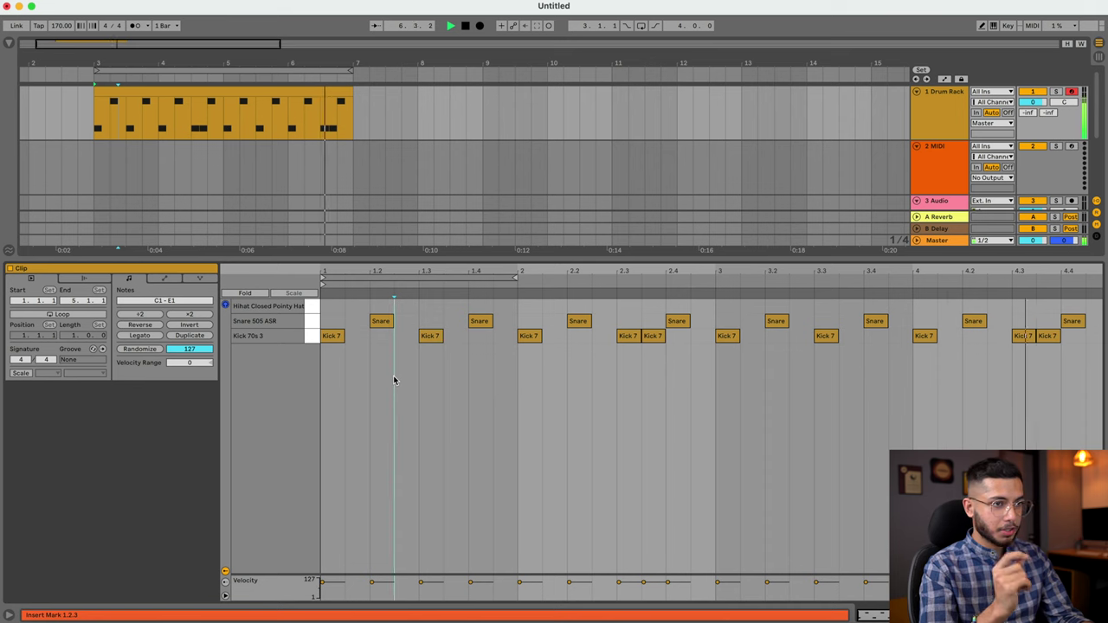
key("space")
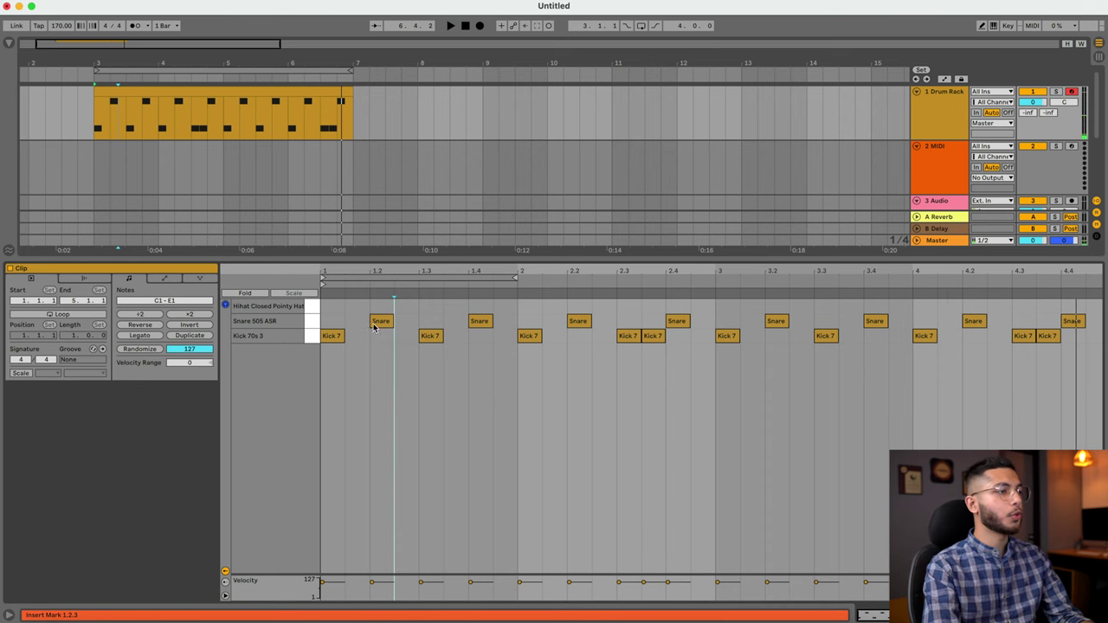
- Add a Hihat Closed Pointy Hat note at 1.1.1 and draw eighth-note hi-hats through bar 4
double_click(334, 307)
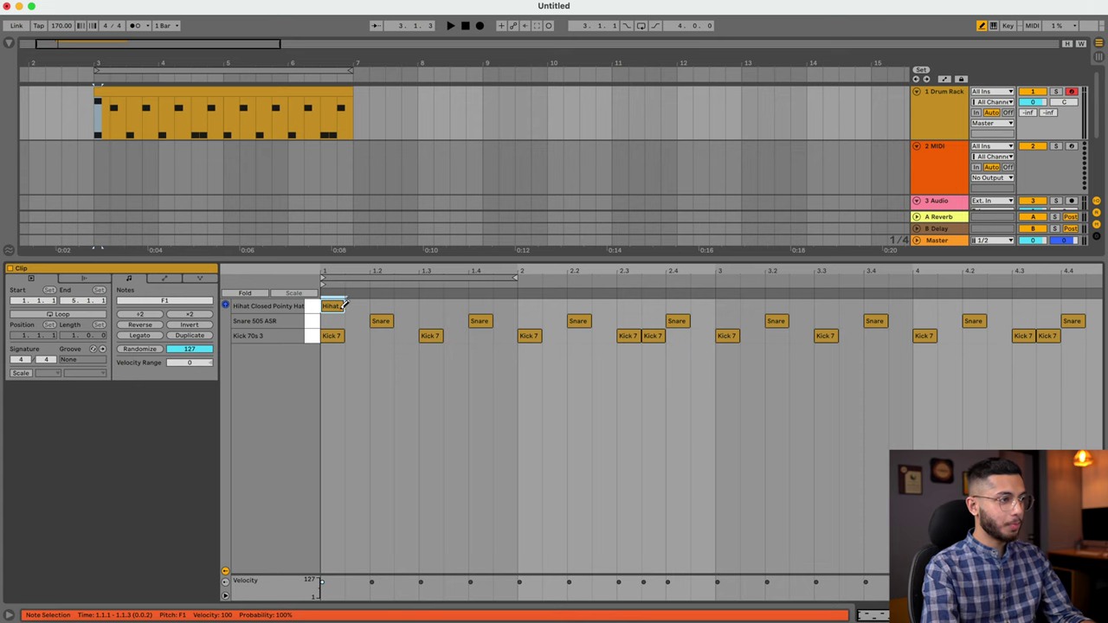
left_click_drag(442, 305, 1083, 300)
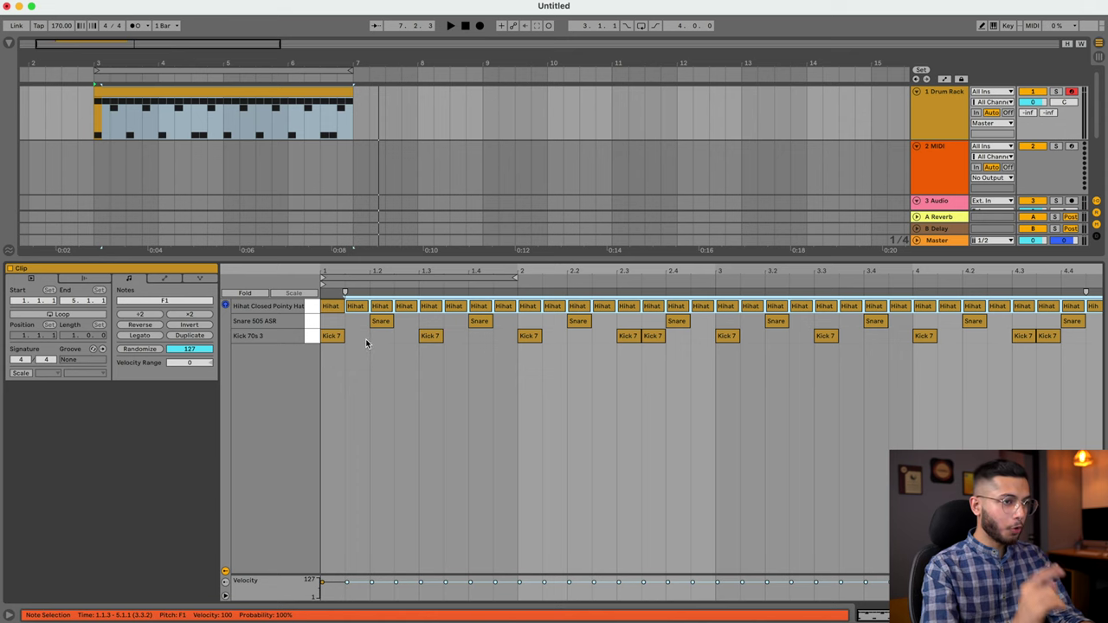
left_click(363, 340)
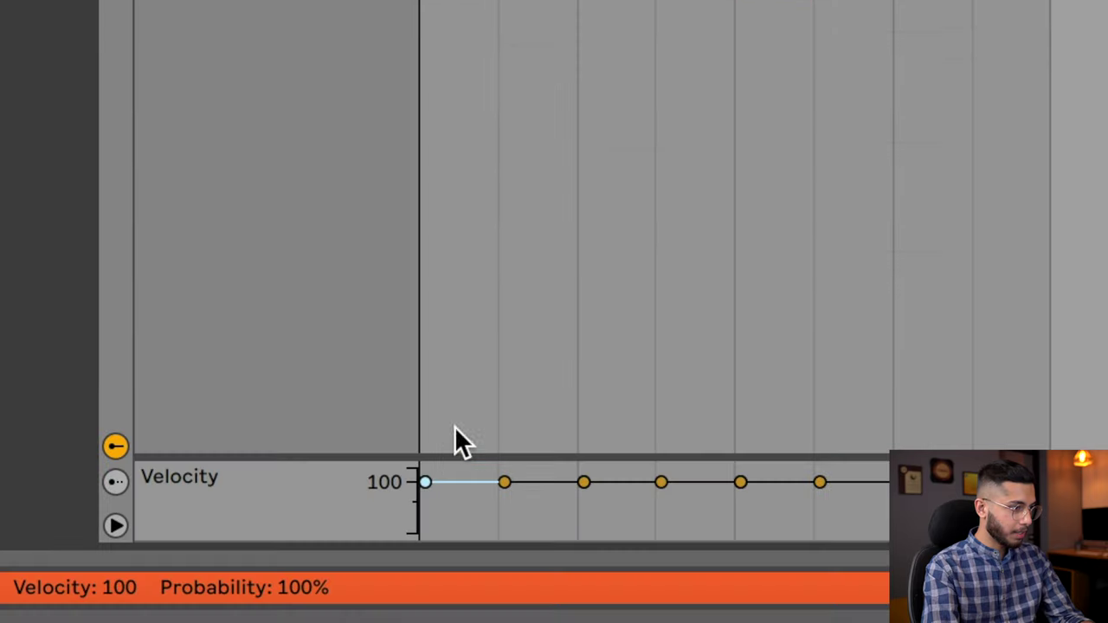
- Lower the first hi-hat's velocity and drop the next hi-hat to about 66
left_click_drag(435, 479, 425, 490)
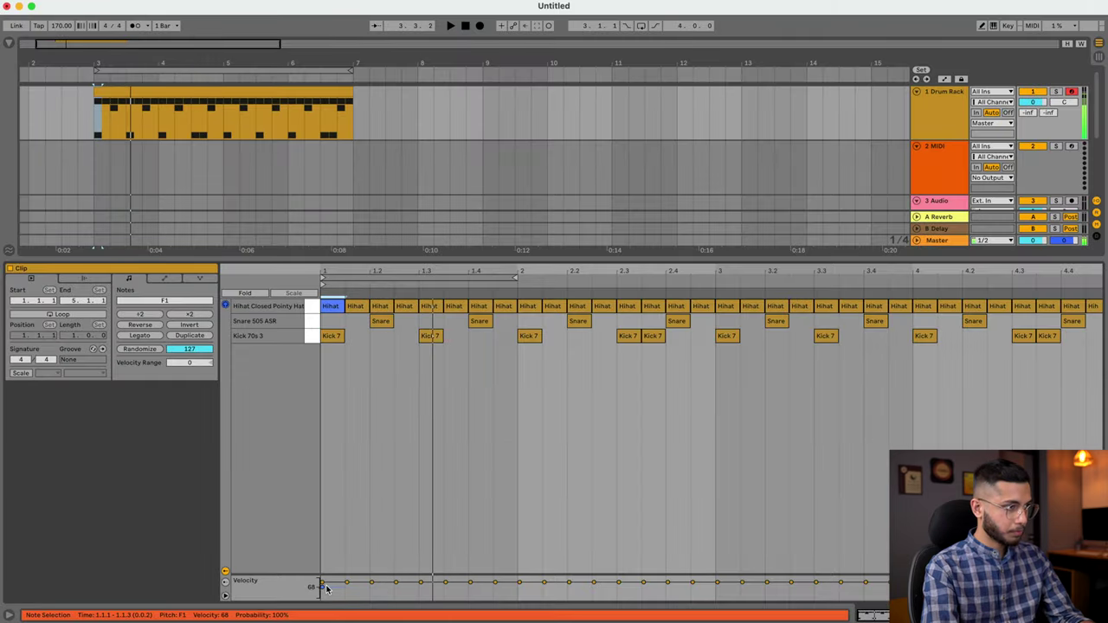
left_click(379, 304)
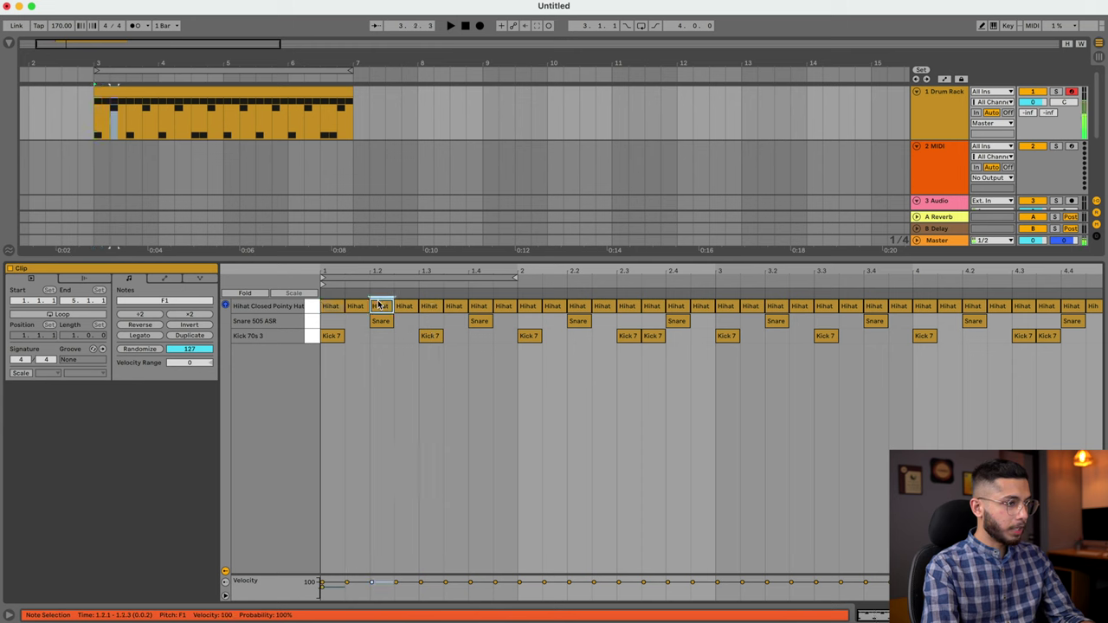
left_click_drag(372, 582, 371, 530)
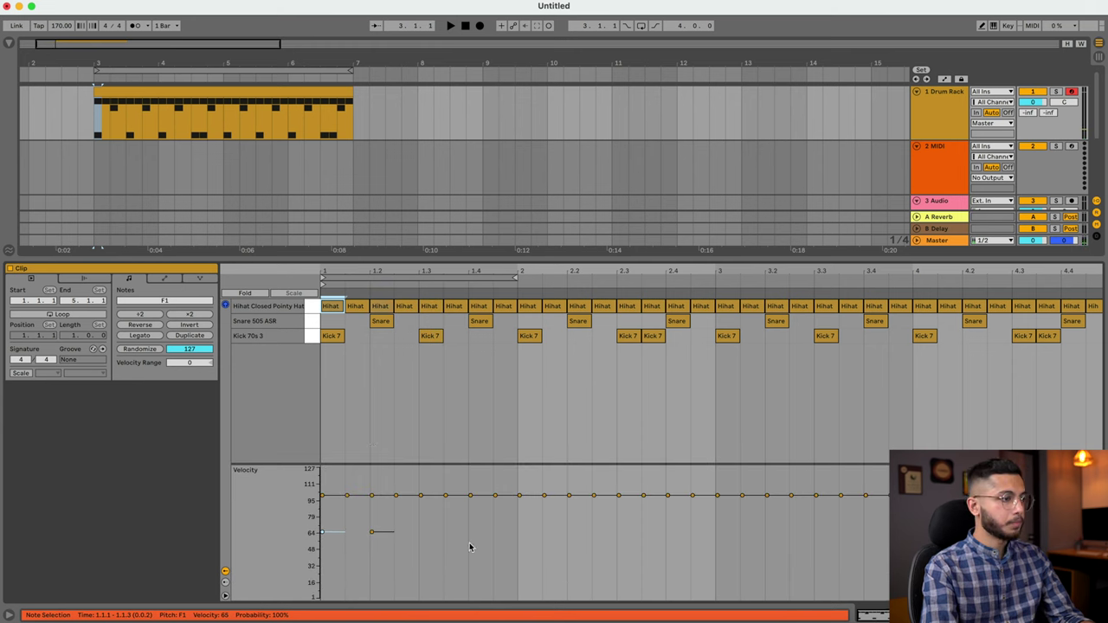
- Duplicate the loud-soft hi-hat pair twice to fill the clip, then play and pick a kick velocity
left_click_drag(407, 552, 317, 519)
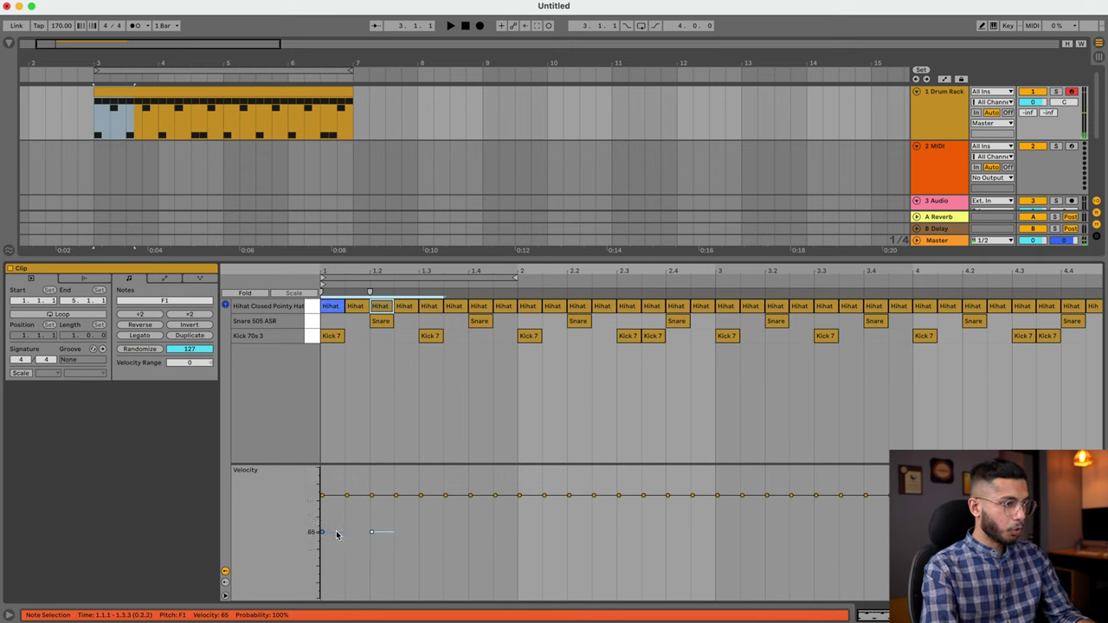
left_click(337, 537)
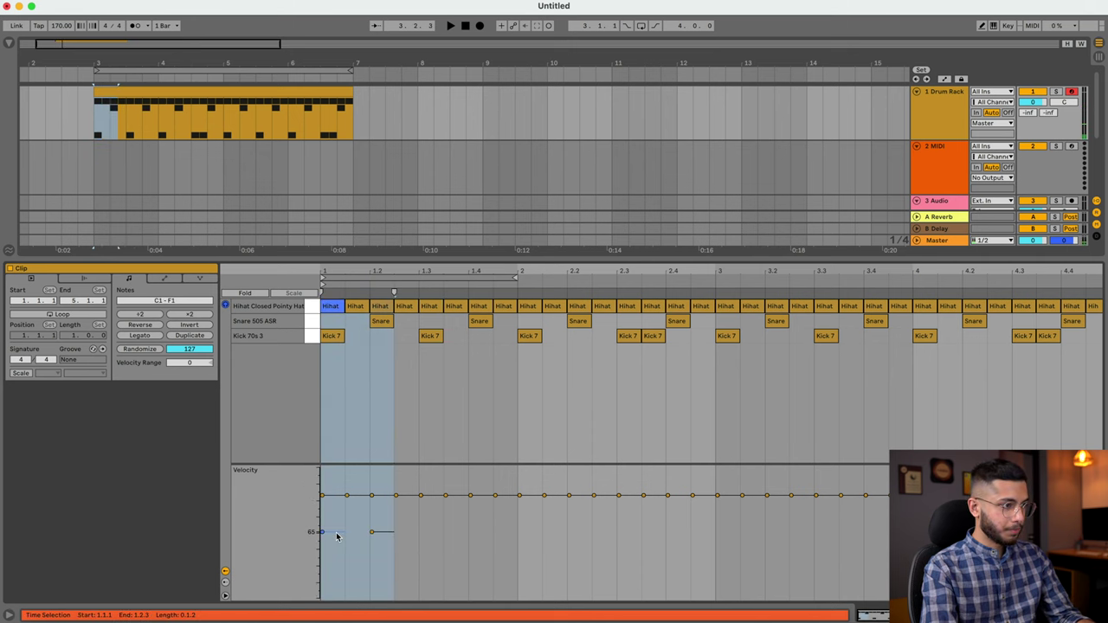
left_click_drag(431, 549, 323, 527)
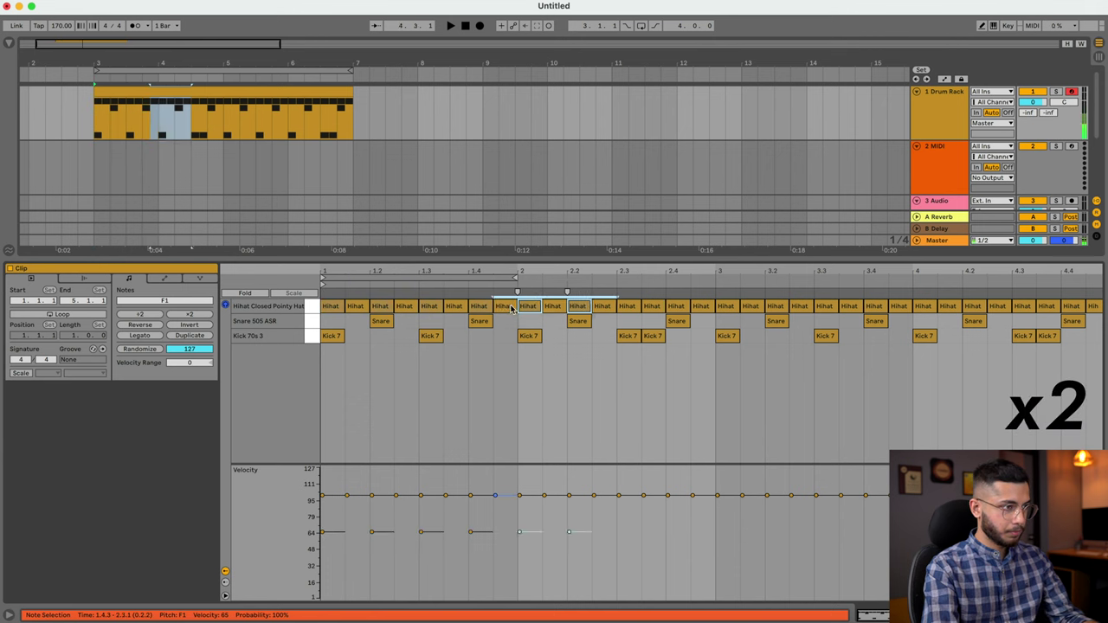
left_click_drag(631, 568, 339, 526)
key("ctrl+d")
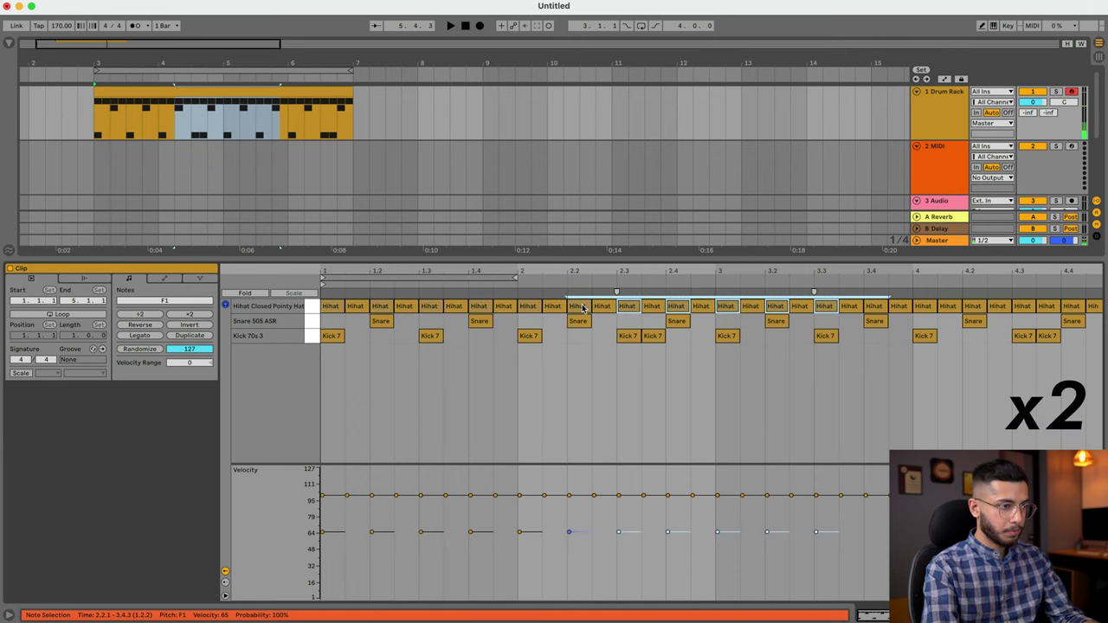
key("ctrl+d")
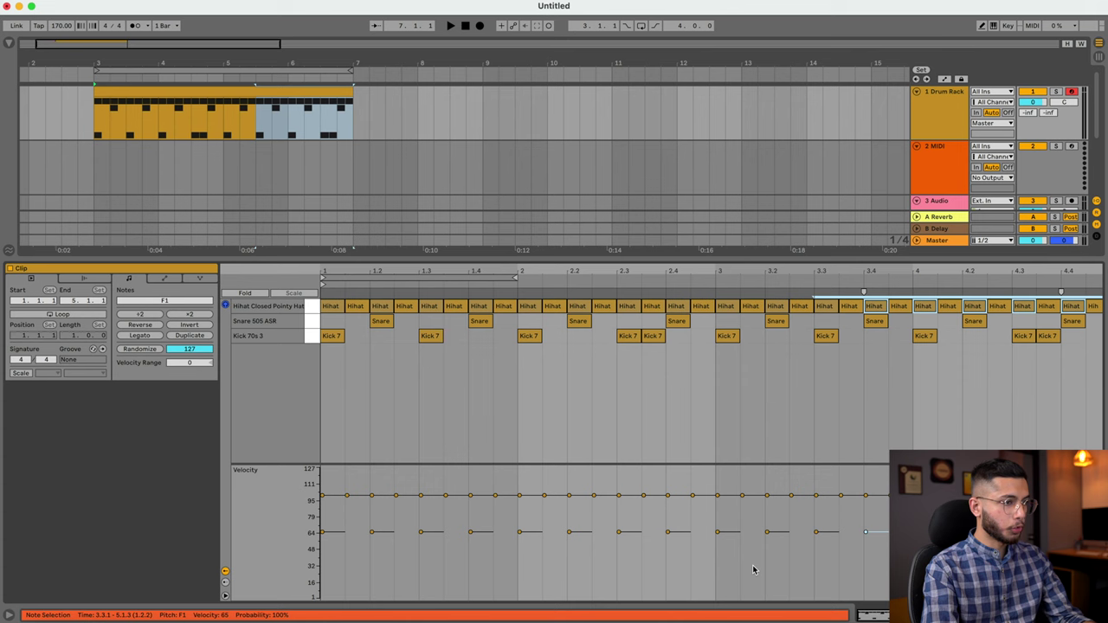
key("space")
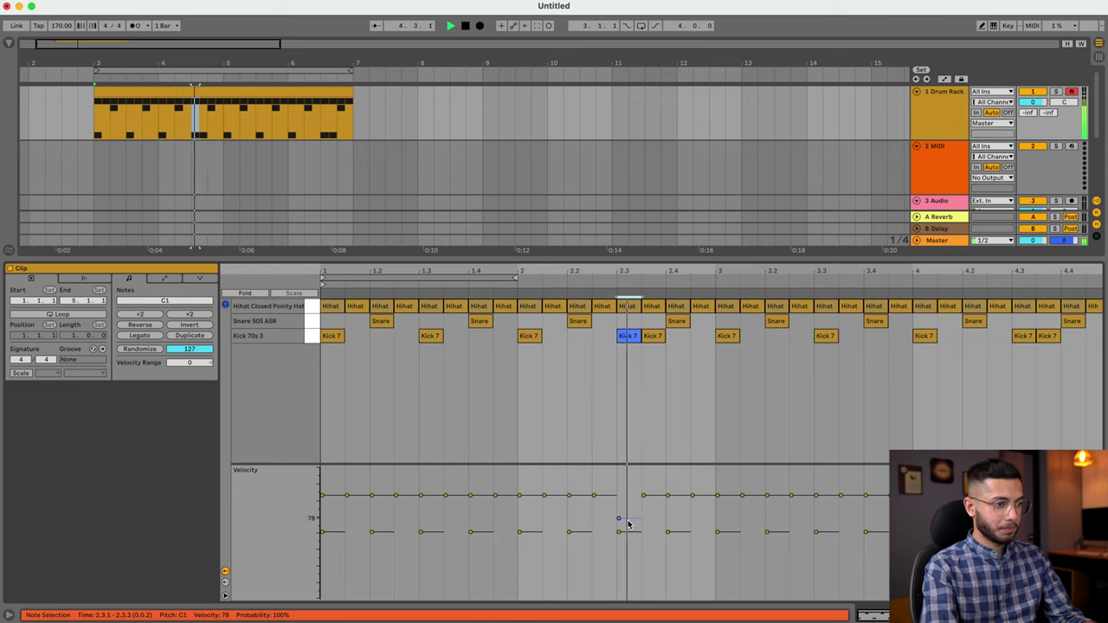
left_click(658, 495)
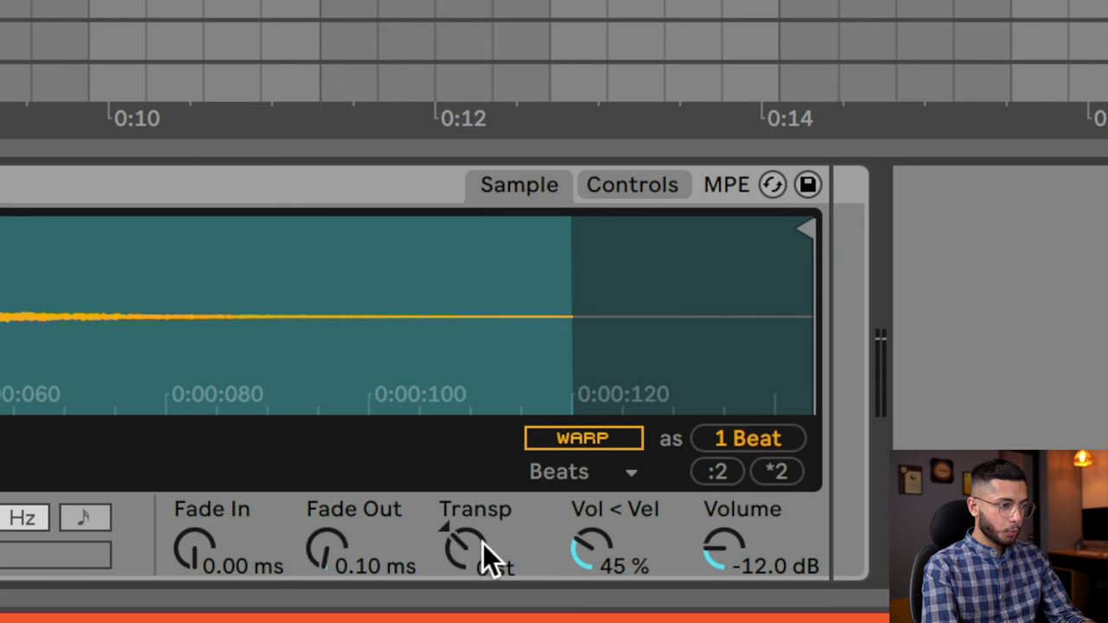
- Transpose the hi-hat Simpler by -12 semitones and play the beat
left_click_drag(524, 592, 523, 610)
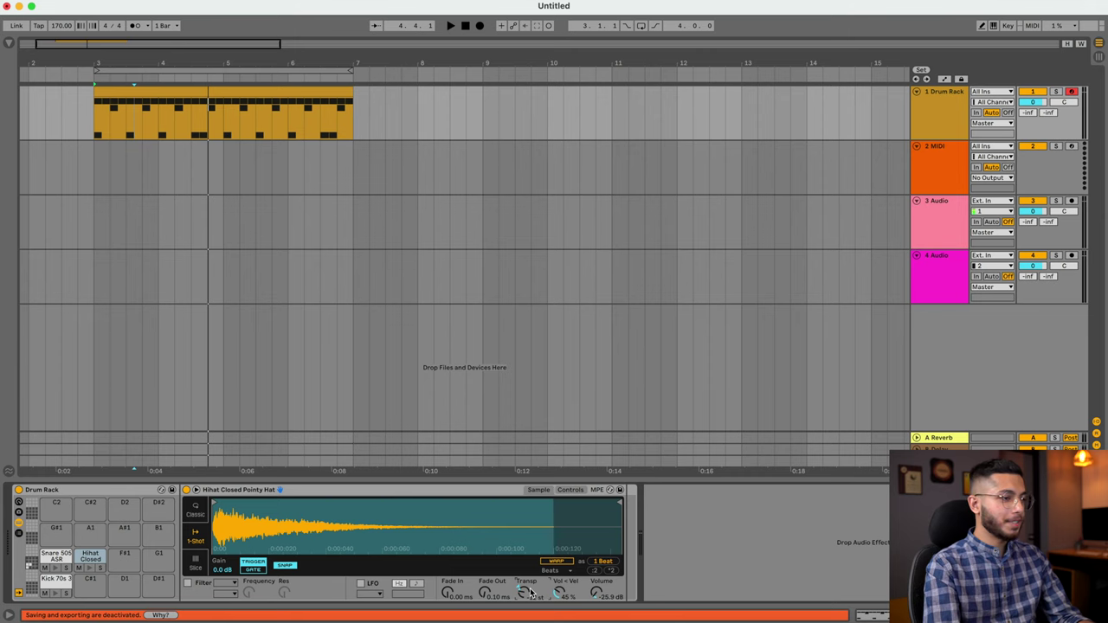
key("space")
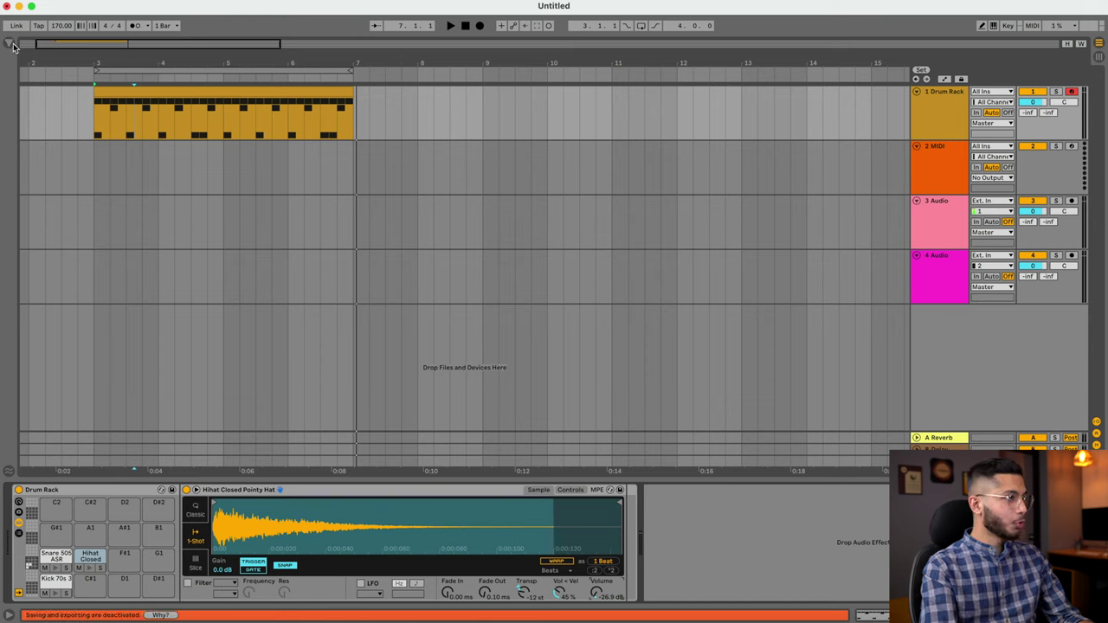
- Load 808 Core Kit.adg from the Drums browser onto track 1
left_click(9, 43)
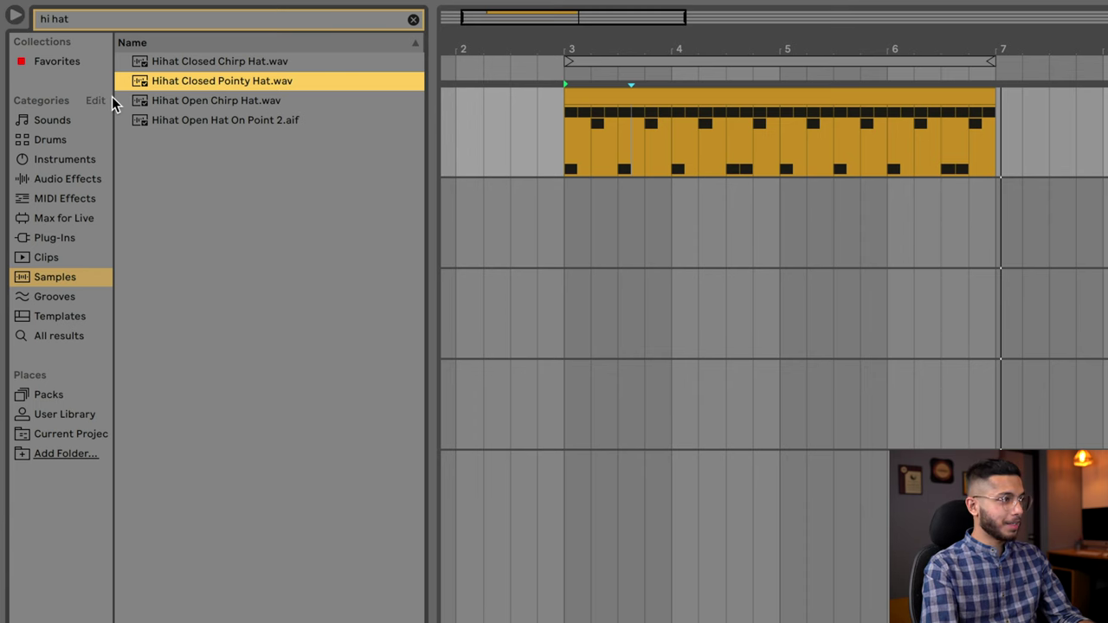
key("Escape")
left_click(71, 142)
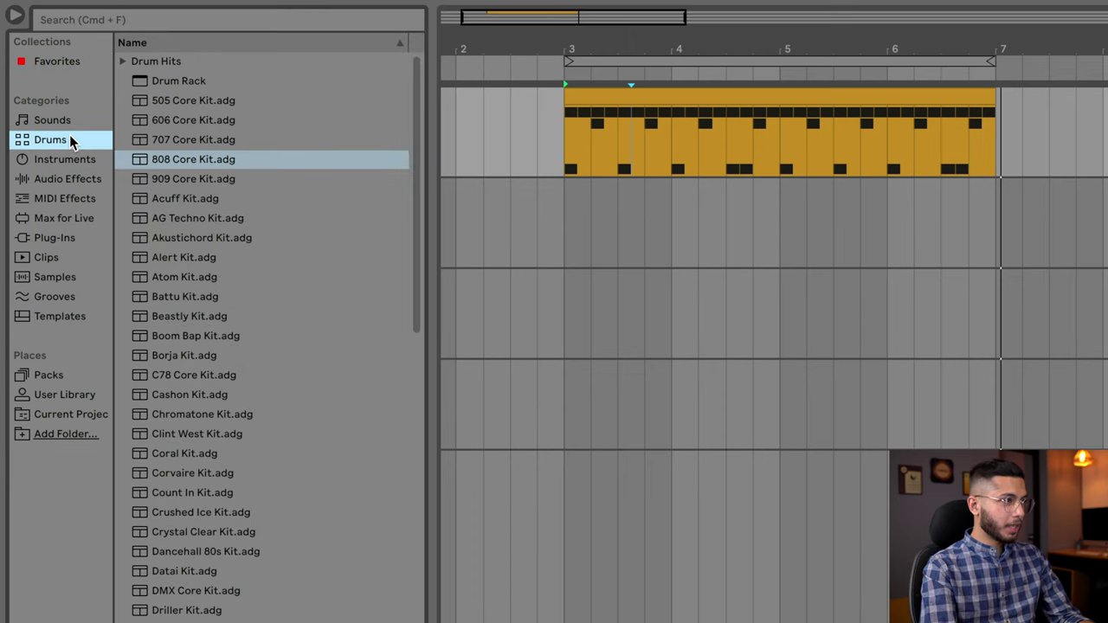
left_click(199, 165)
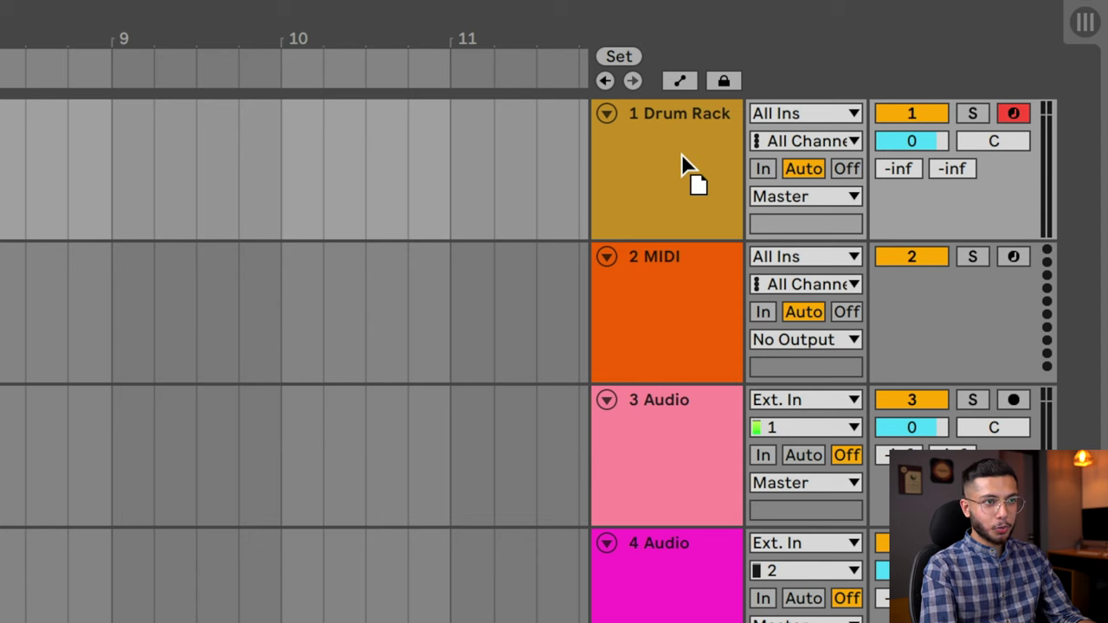
left_click_drag(681, 153, 685, 155)
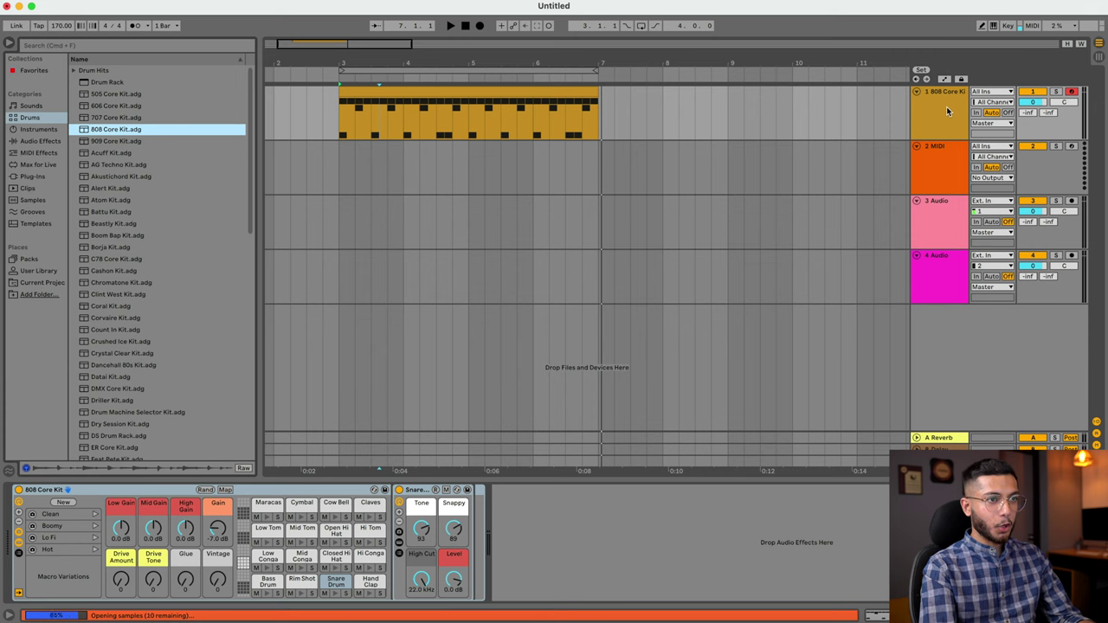
- Play the beat through the 808 kit, then select its MIDI clip
key("space")
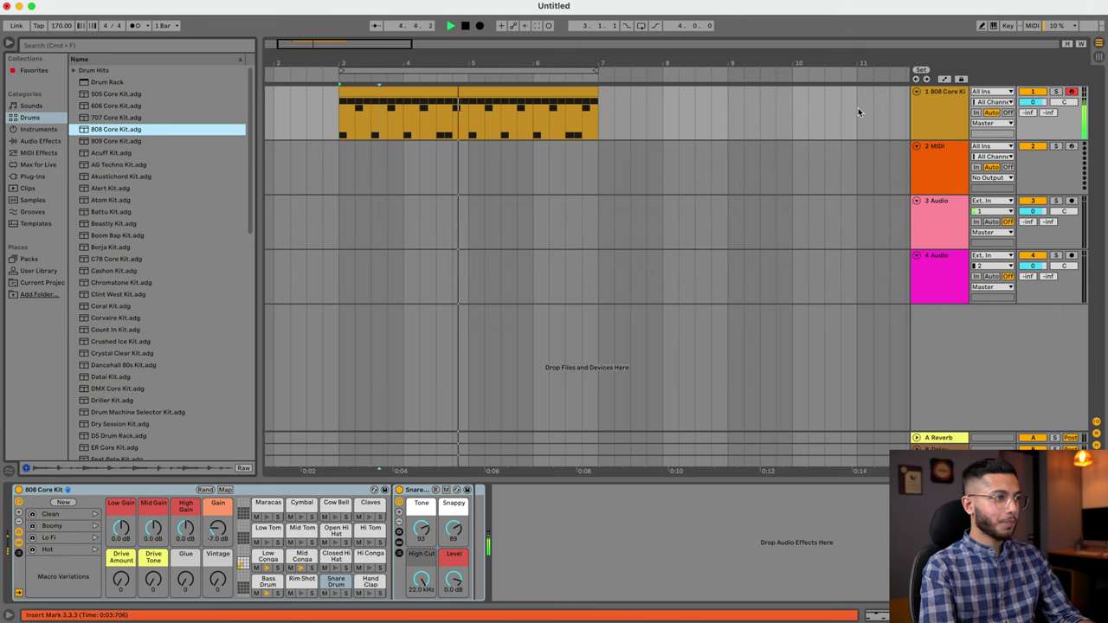
key("space")
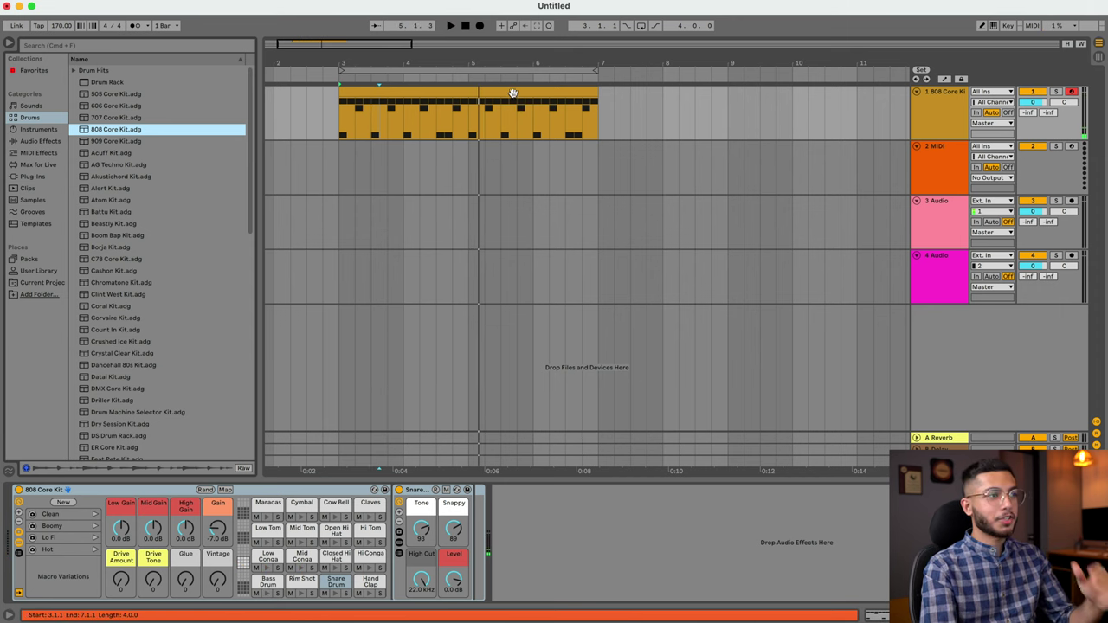
left_click(512, 93)
- Open the 808 clip's notes and move the Low Conga hits down to the Snare Drum row
double_click(513, 93)
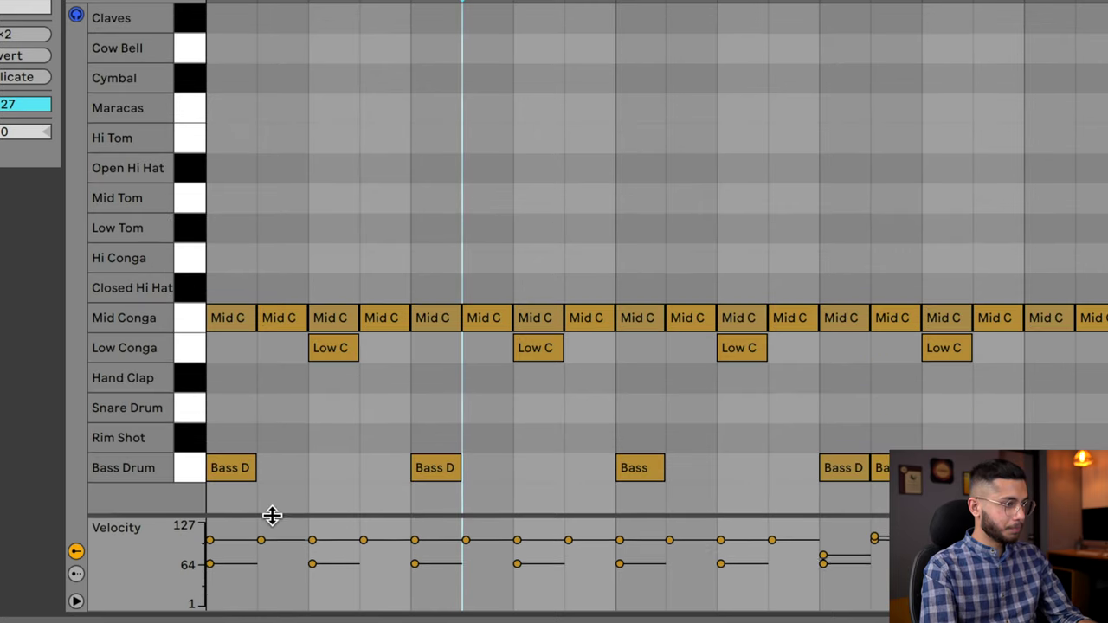
left_click_drag(272, 515, 270, 528)
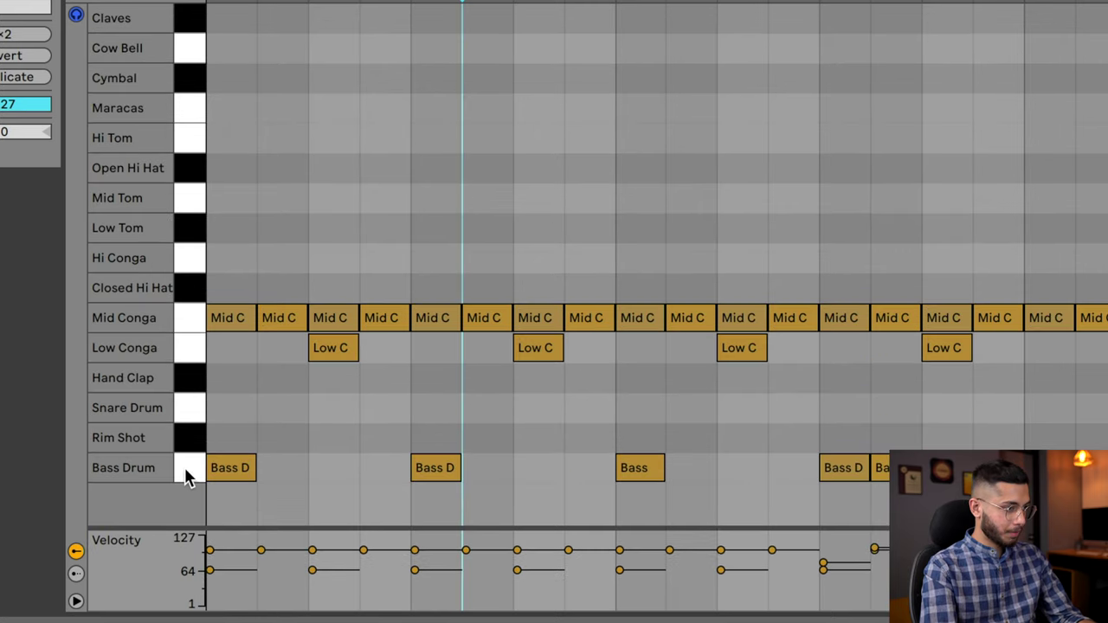
left_click(190, 472)
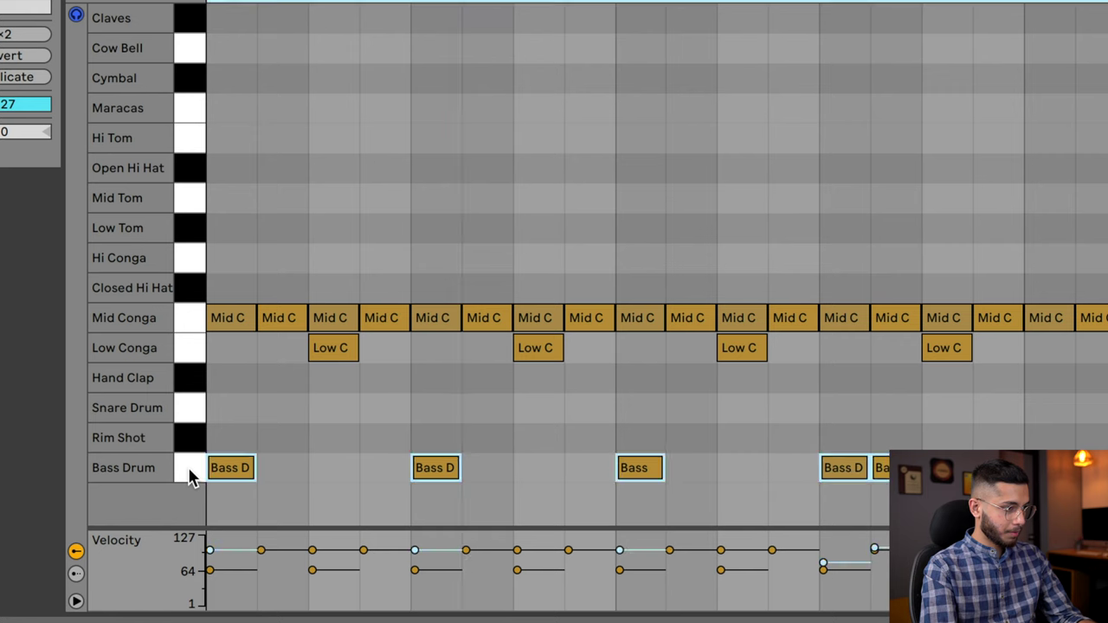
left_click(191, 355)
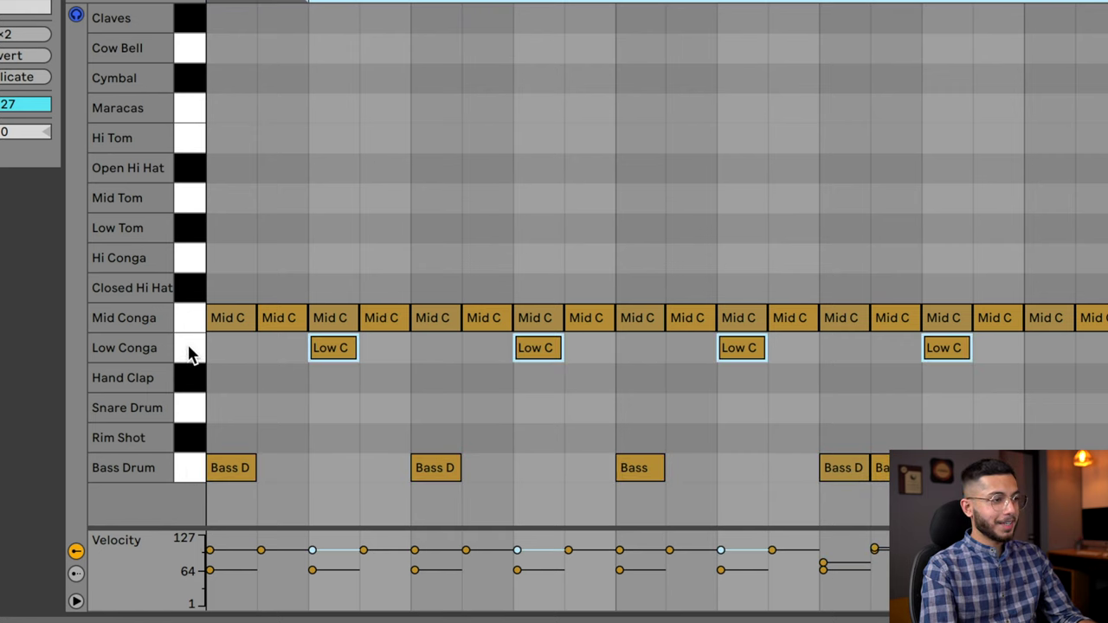
left_click_drag(339, 350, 340, 411)
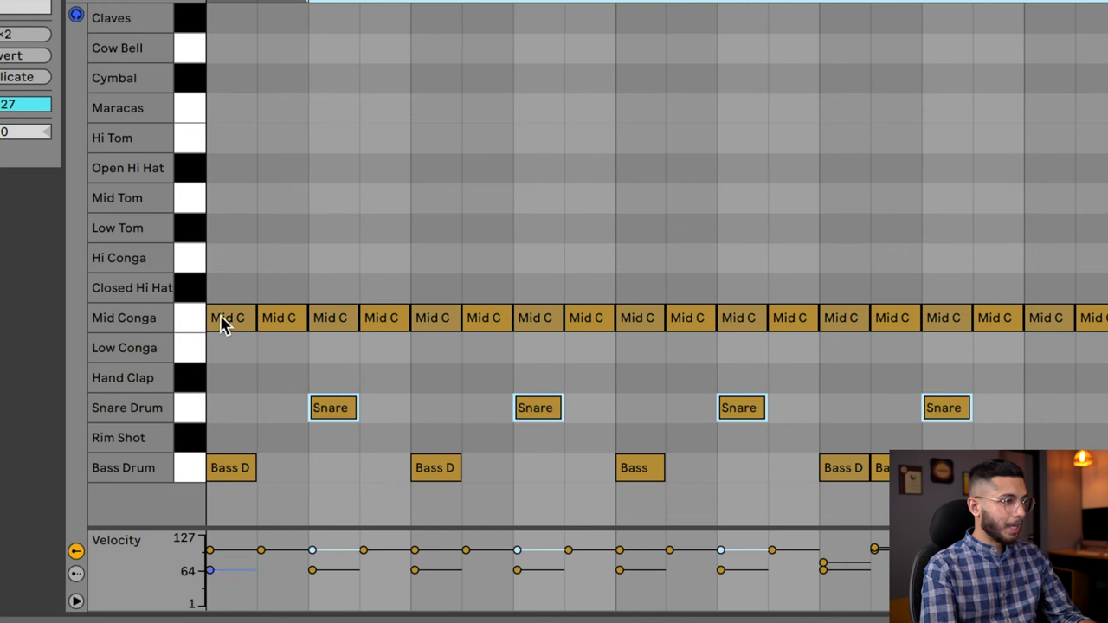
left_click(192, 322)
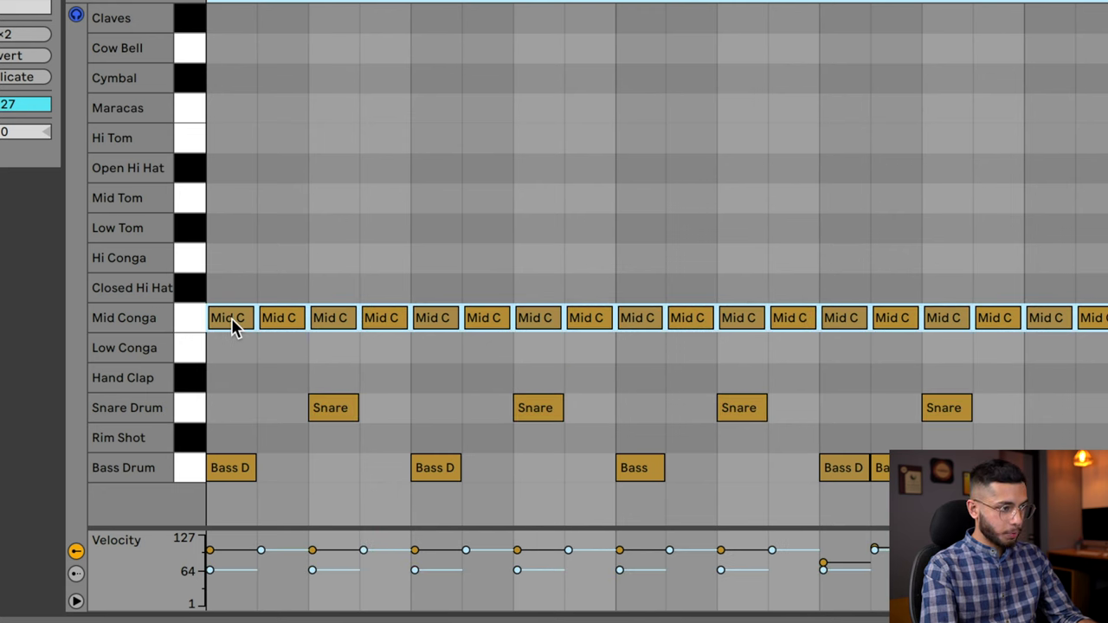
- Shift the Mid Conga notes up to Closed Hi Hat and play the beat through the Battu Kit
key("Up")
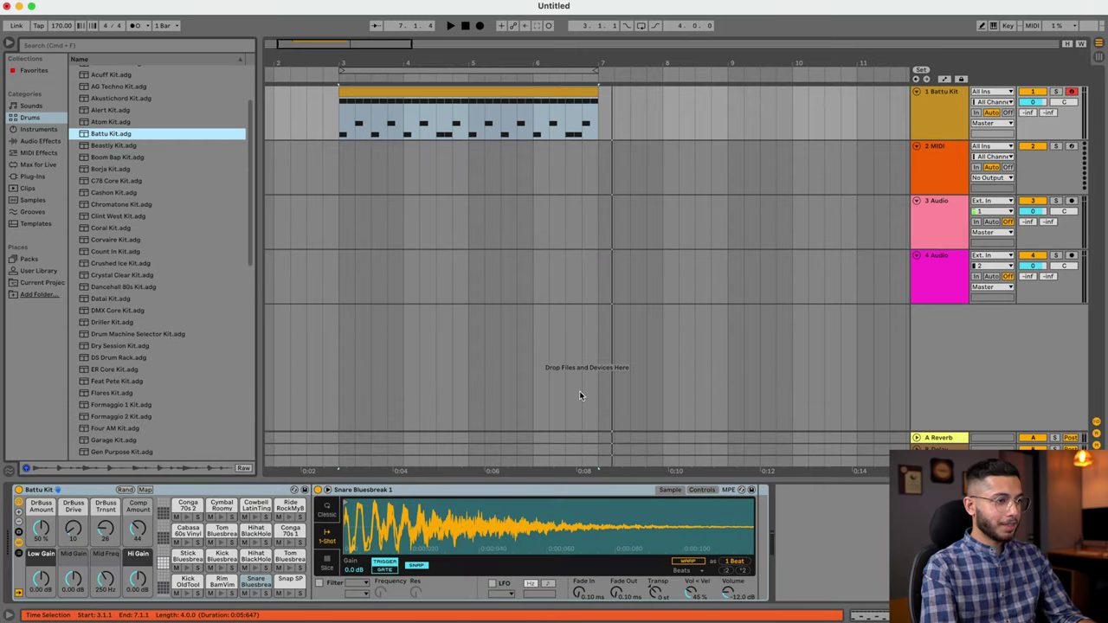
key("space")
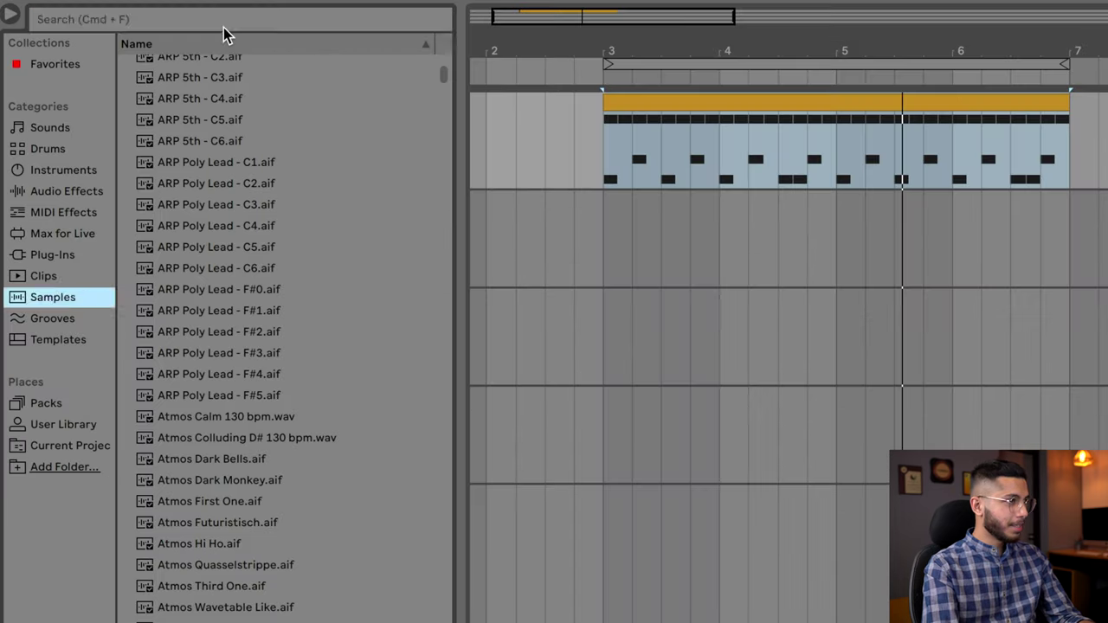
- Search the browser for 'kick'
left_click(126, 45)
type("k")
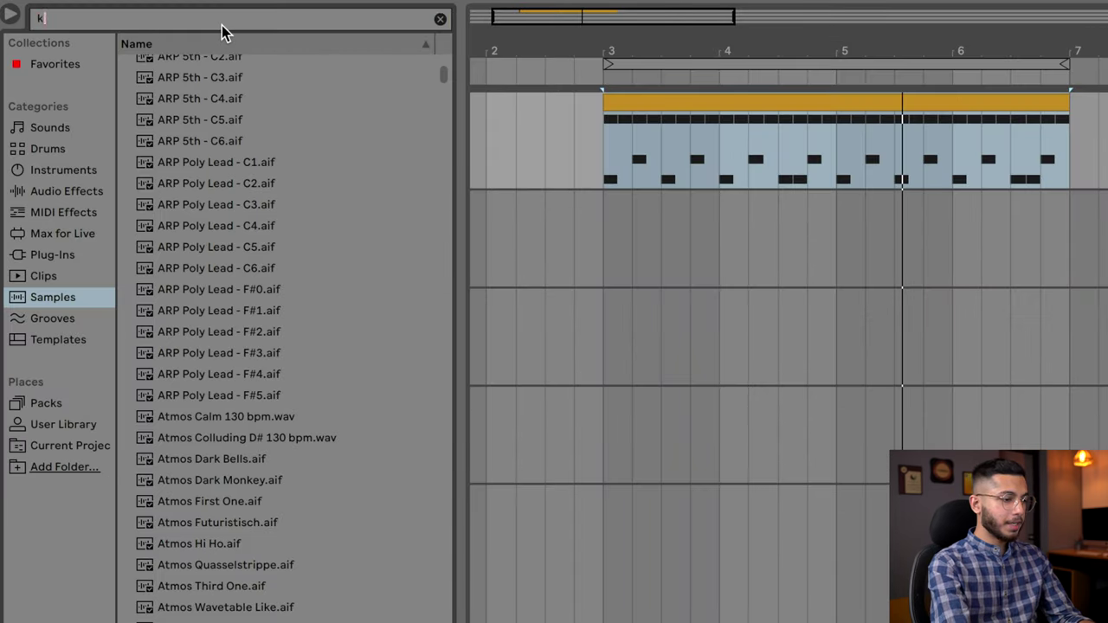
type("ick")
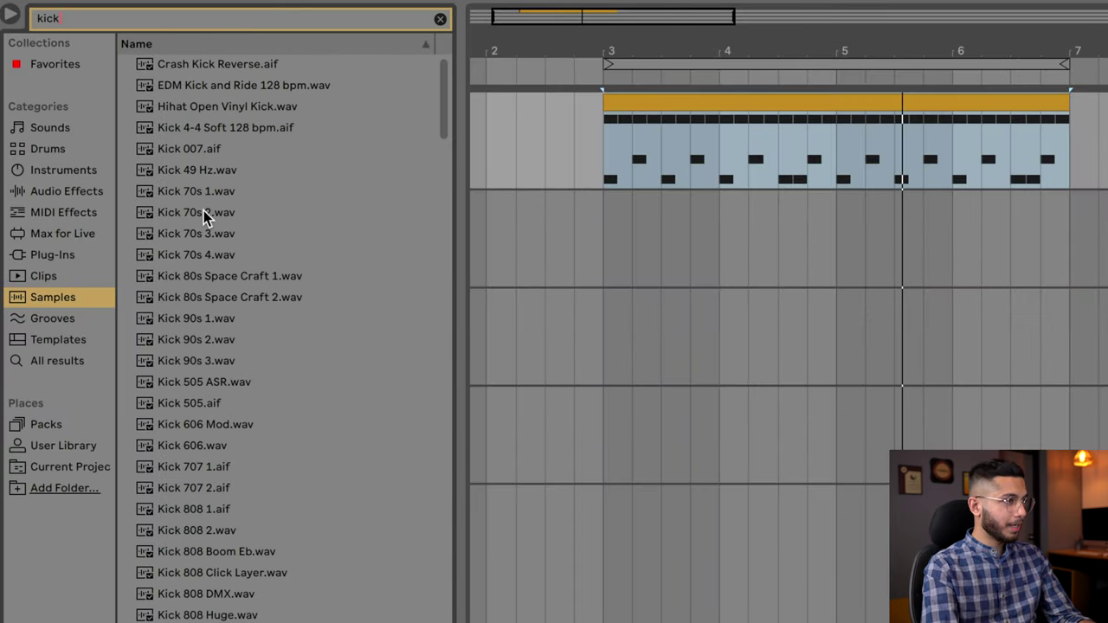